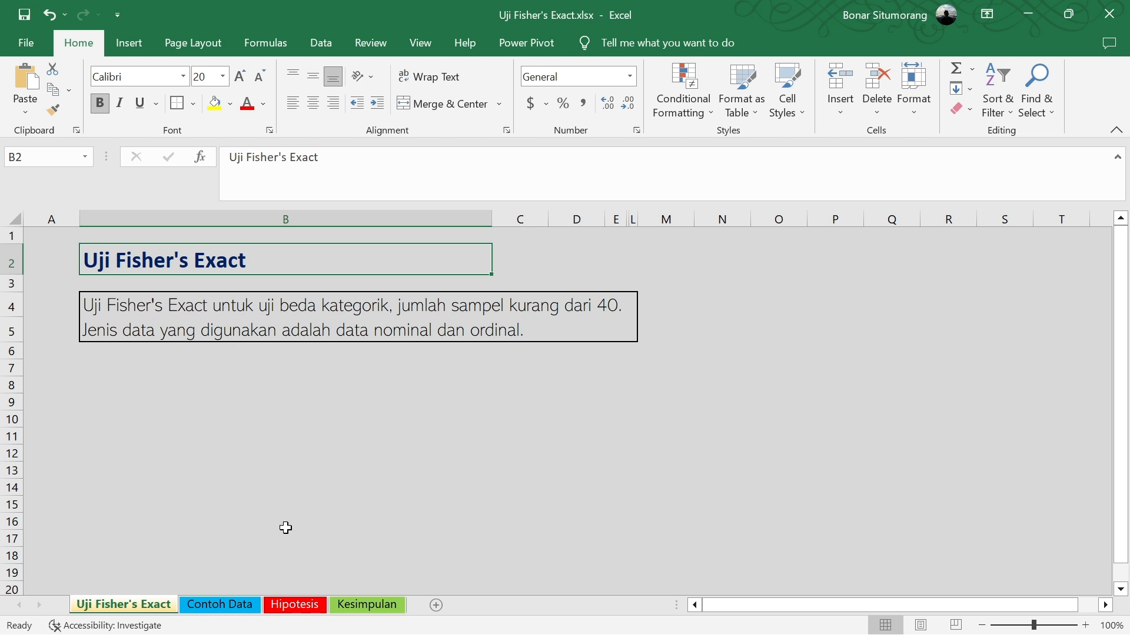
# Examine the case description and the student scores for the three teaching methods on the Contoh Data sheet
pyautogui.click(235, 605)
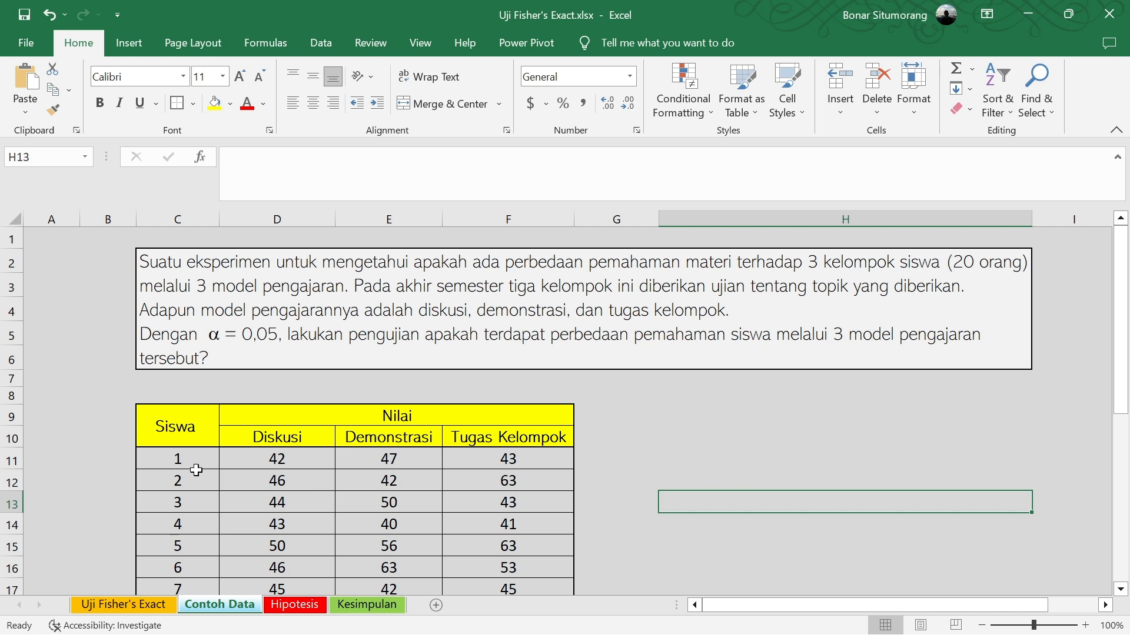
pyautogui.scroll(-1, 177, 456)
pyautogui.scroll(-1, 177, 457)
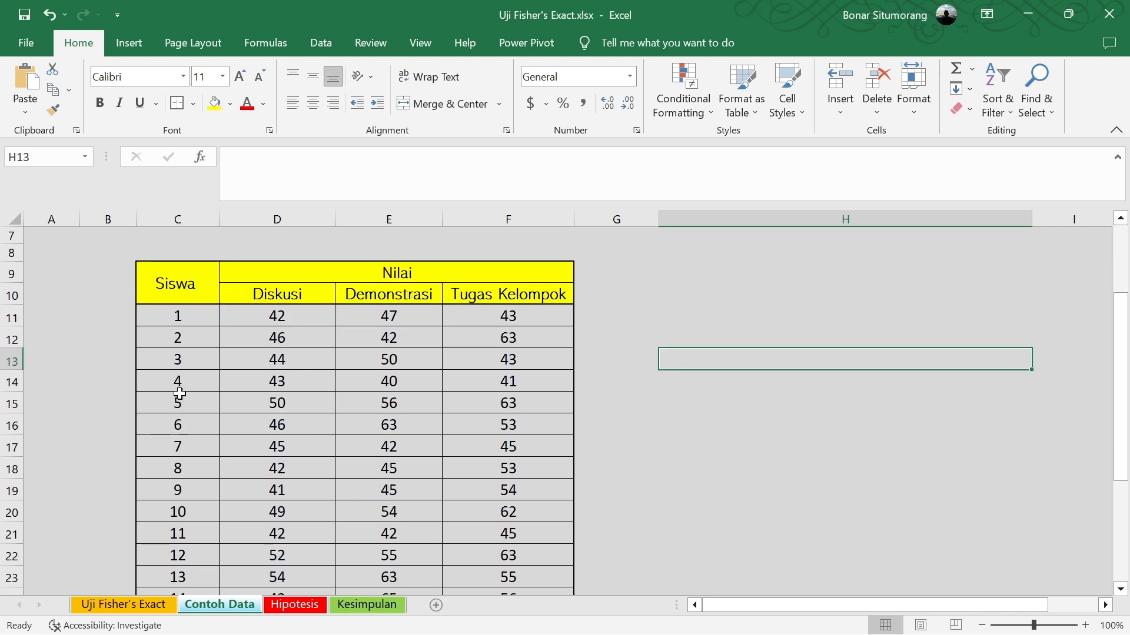
pyautogui.scroll(1, 179, 321)
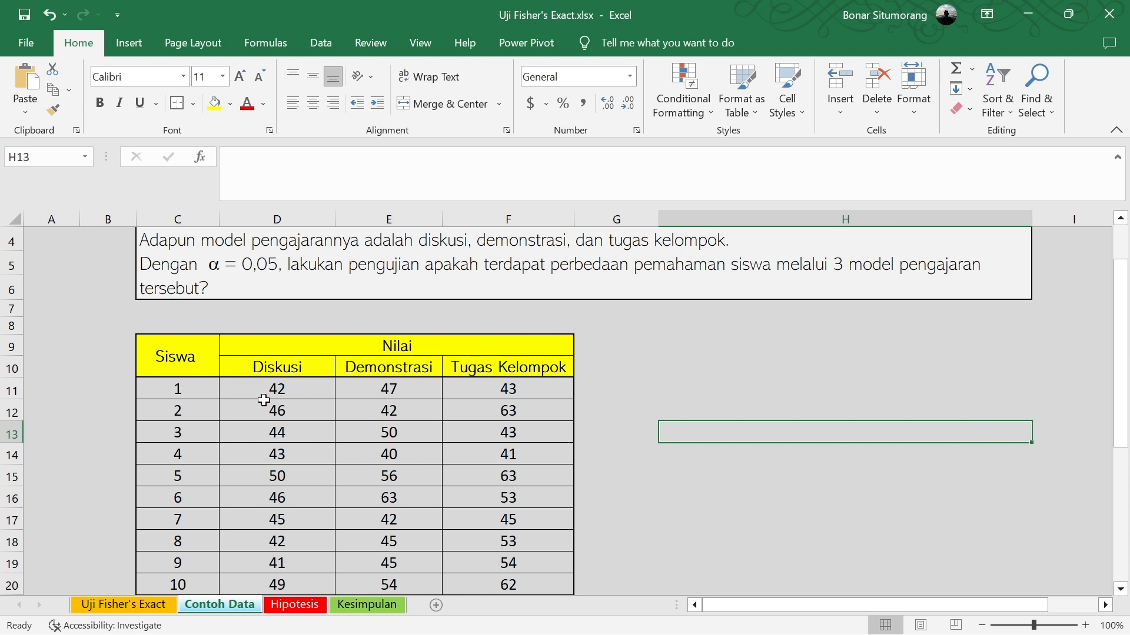
pyautogui.scroll(-2, 265, 403)
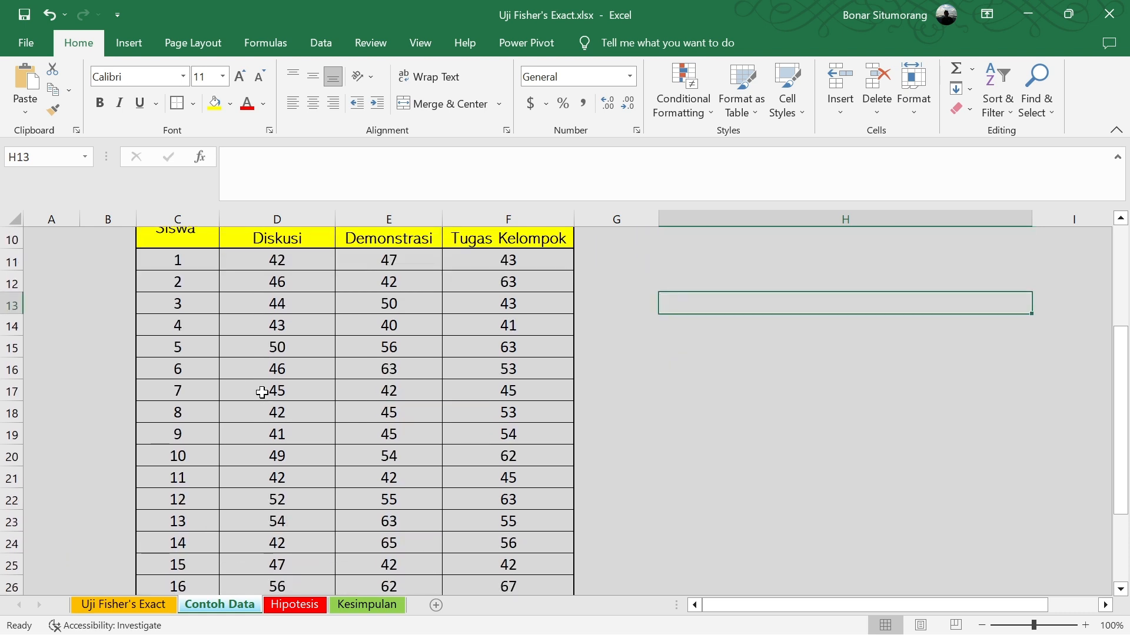
pyautogui.scroll(-3, 284, 392)
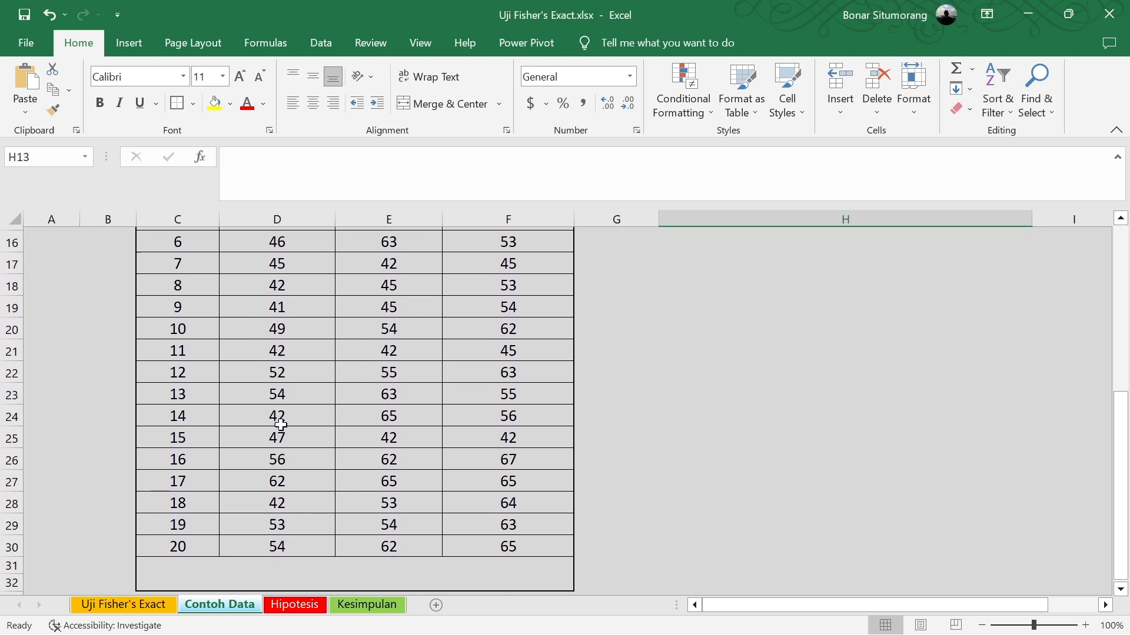
pyautogui.scroll(3, 294, 465)
pyautogui.scroll(1, 304, 453)
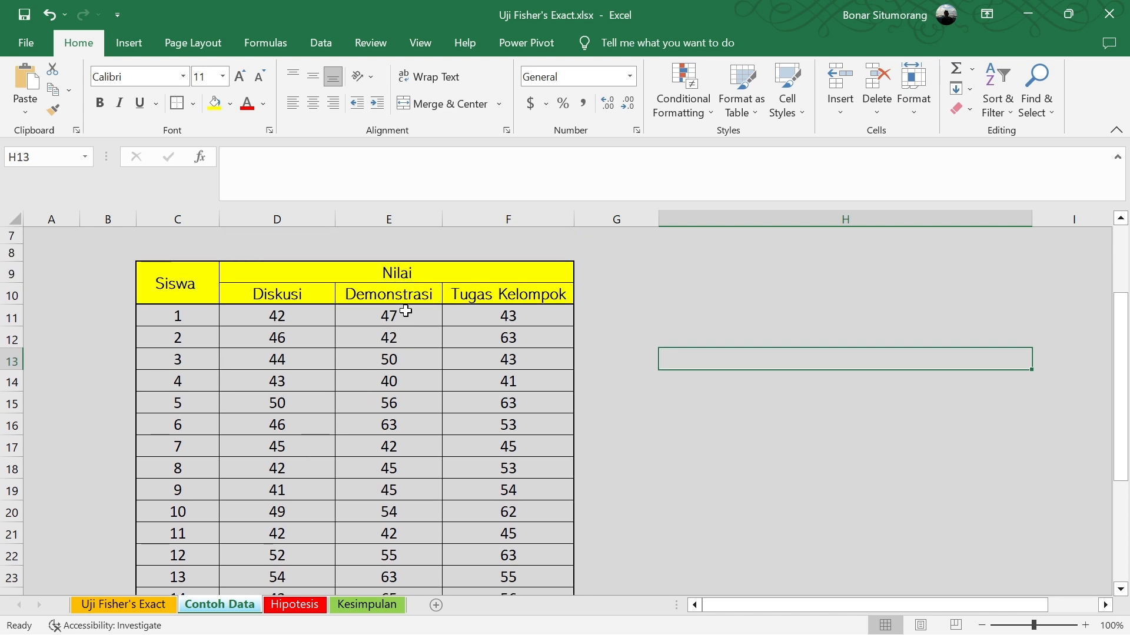
pyautogui.scroll(-2, 406, 313)
pyautogui.scroll(-1, 406, 322)
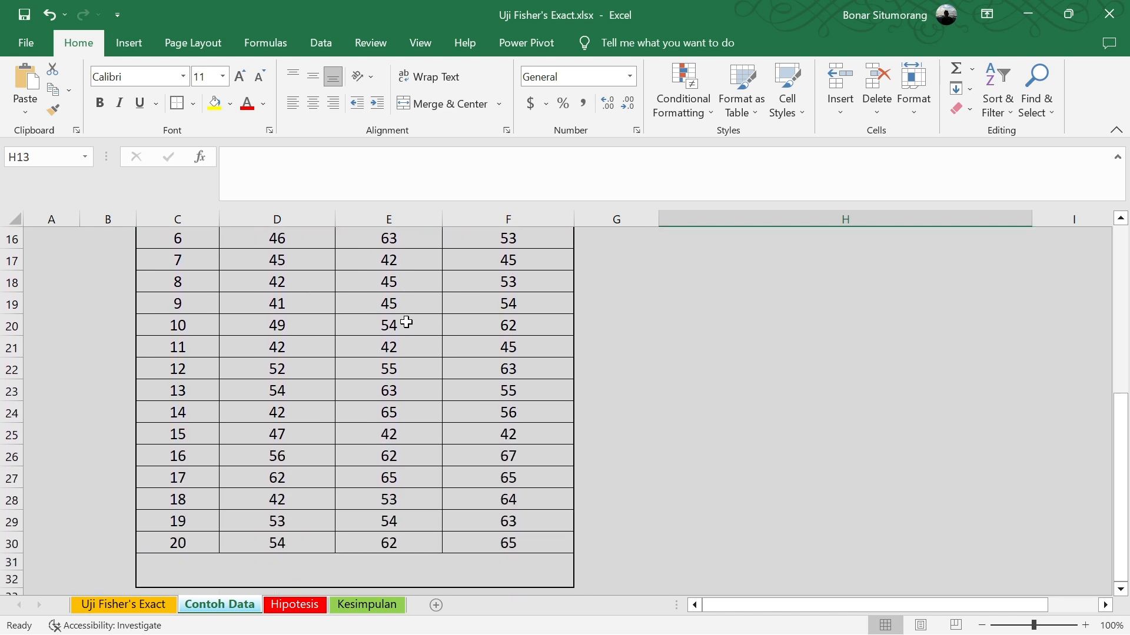
pyautogui.scroll(4, 406, 322)
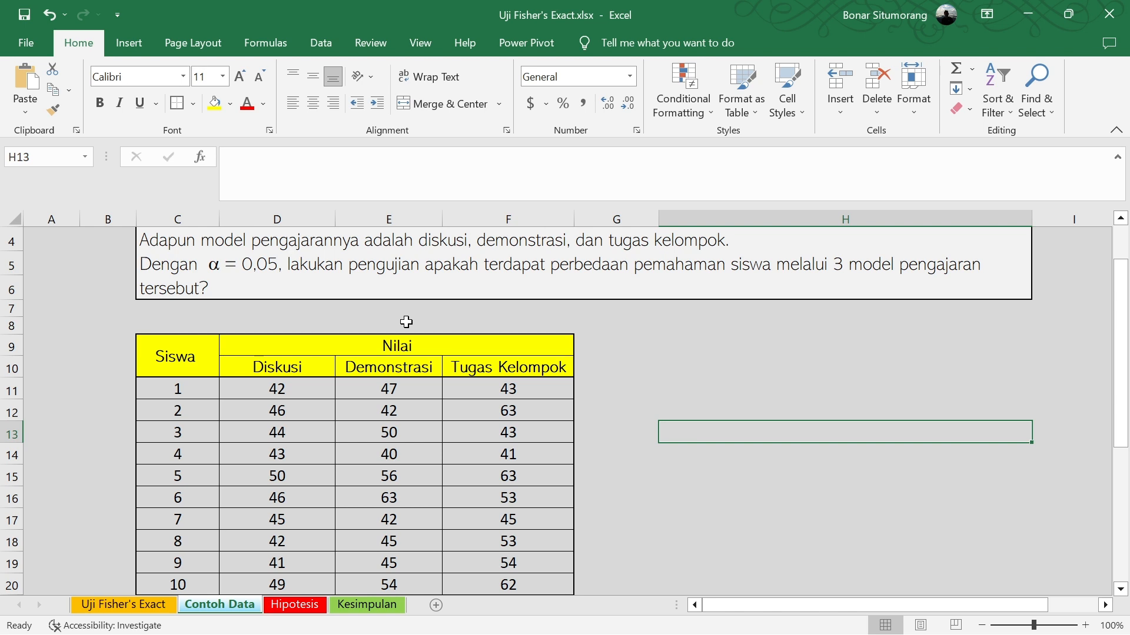
# Review the hypotheses and decision rules on the Hipotesis sheet and return to the scores table on Contoh Data
pyautogui.click(301, 604)
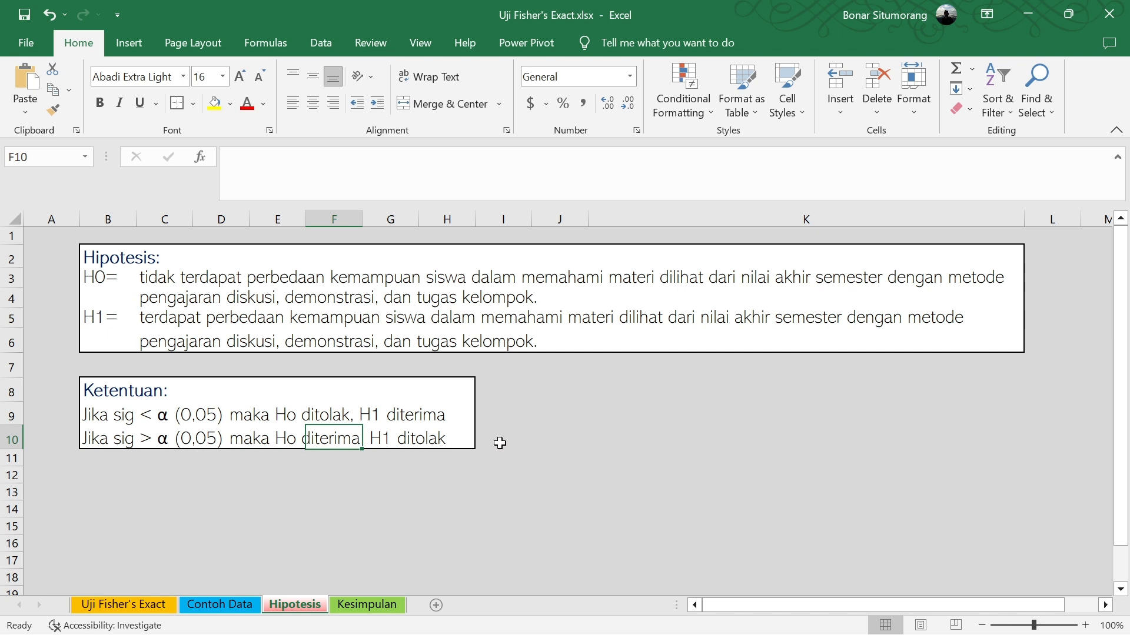
pyautogui.click(547, 451)
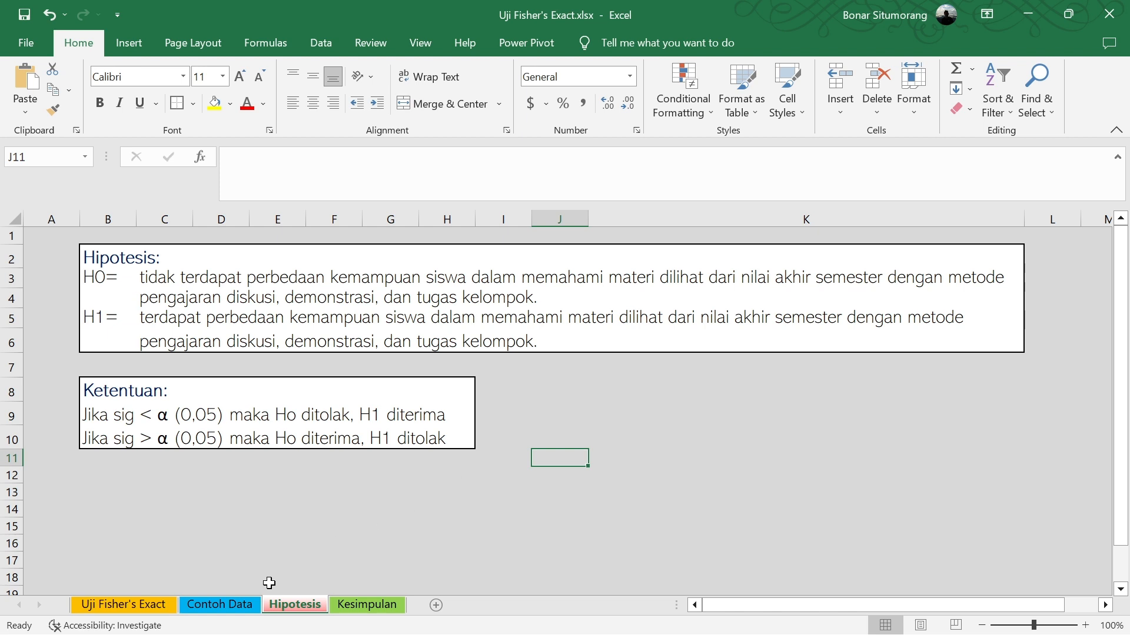
pyautogui.click(249, 606)
pyautogui.scroll(1, 260, 543)
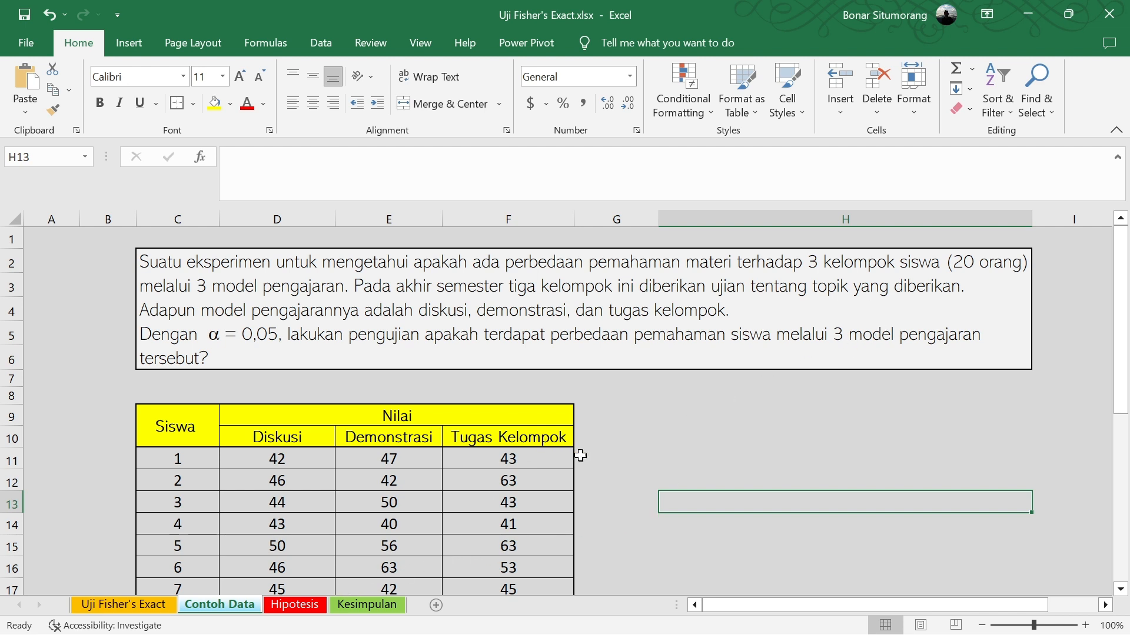
pyautogui.scroll(-3, 390, 513)
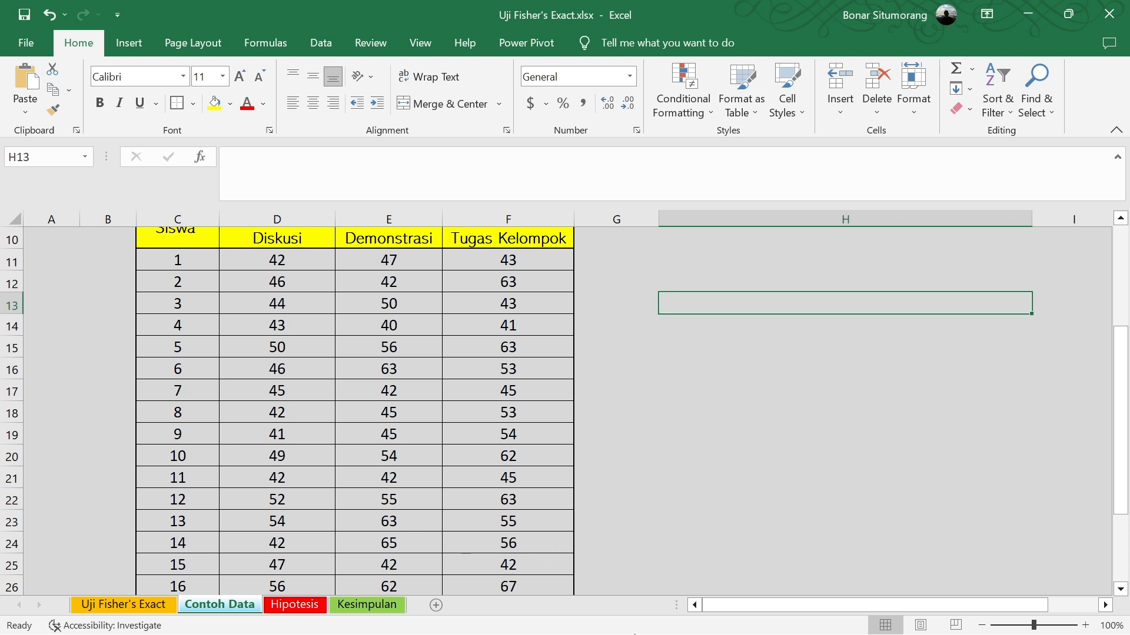
# Switch to Stata's Data Editor and inspect the properties of the nilai and metodepengajaran variables, including the value label
pyautogui.moveTo(730, 611)
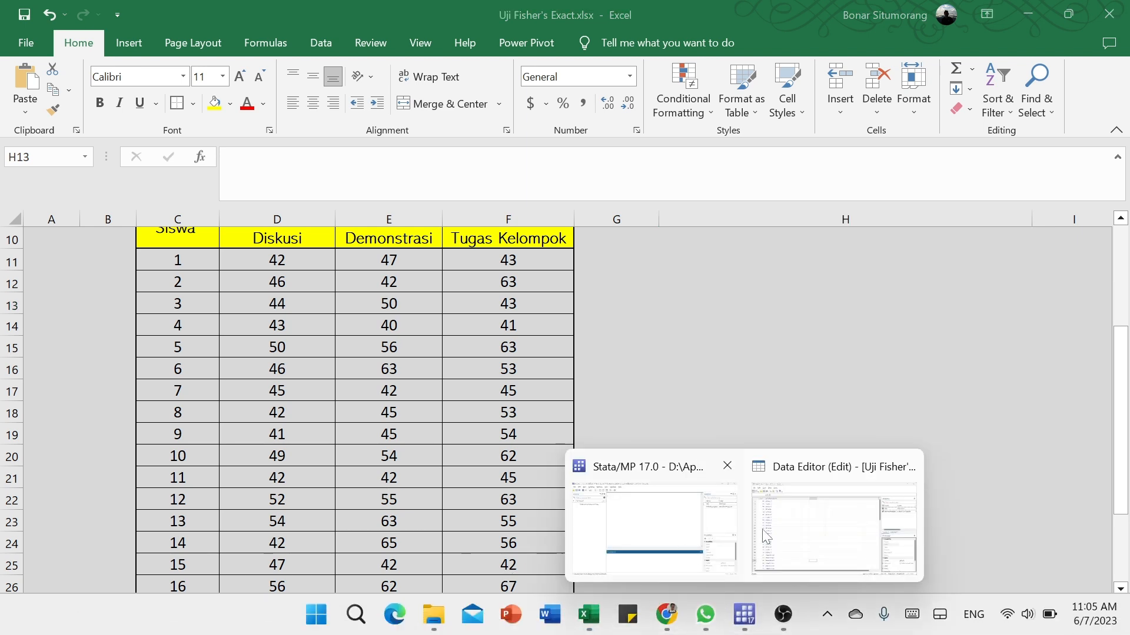
pyautogui.click(805, 532)
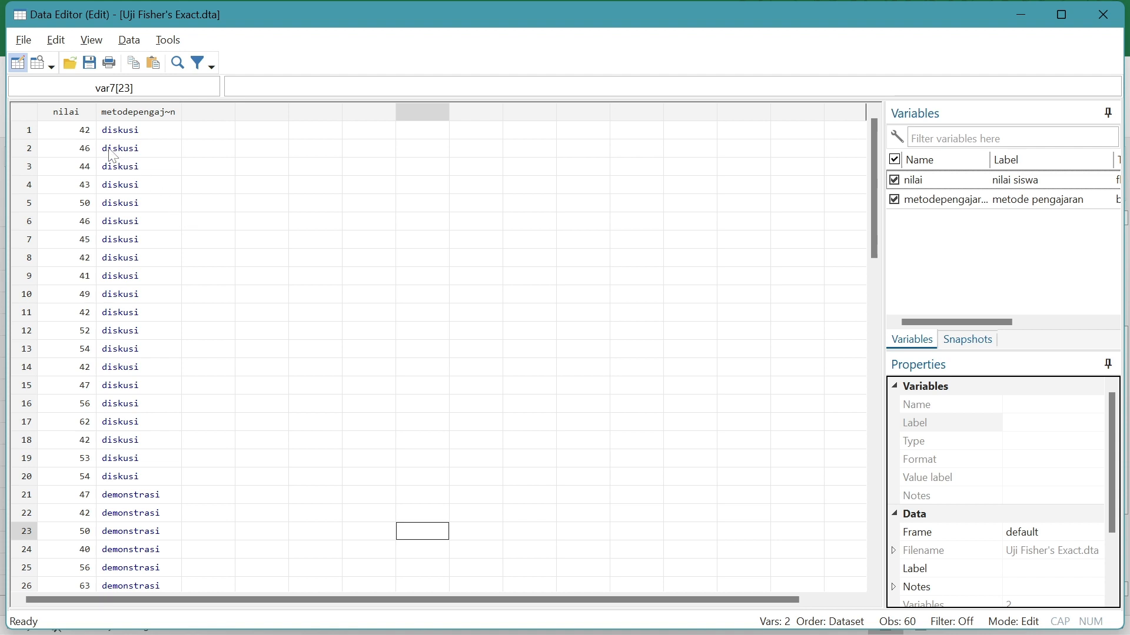
pyautogui.click(75, 115)
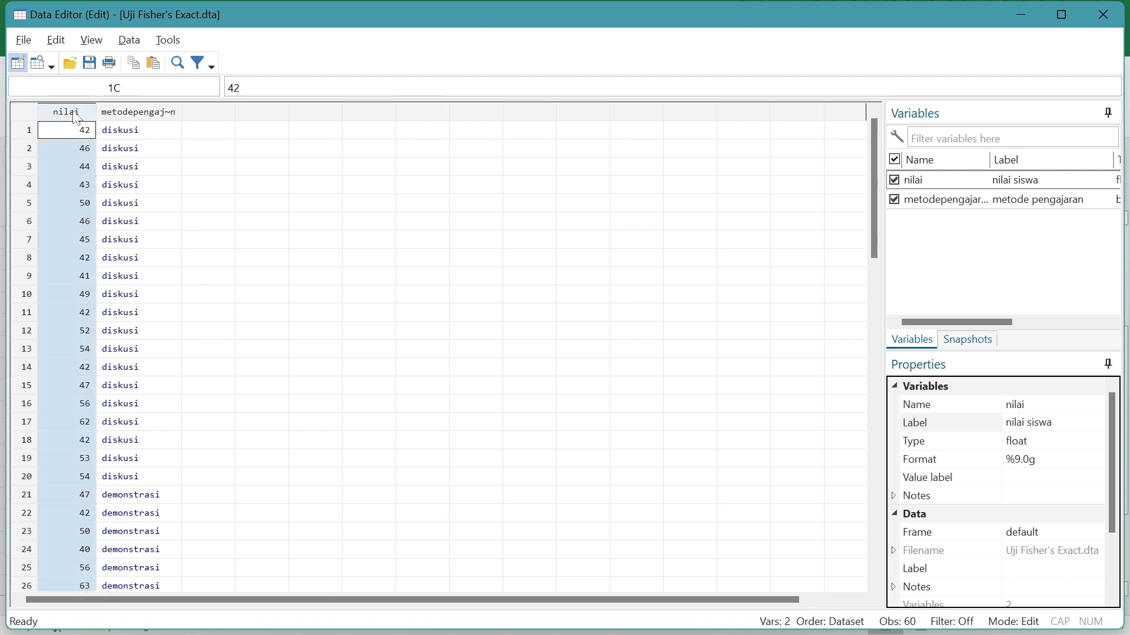
pyautogui.click(122, 116)
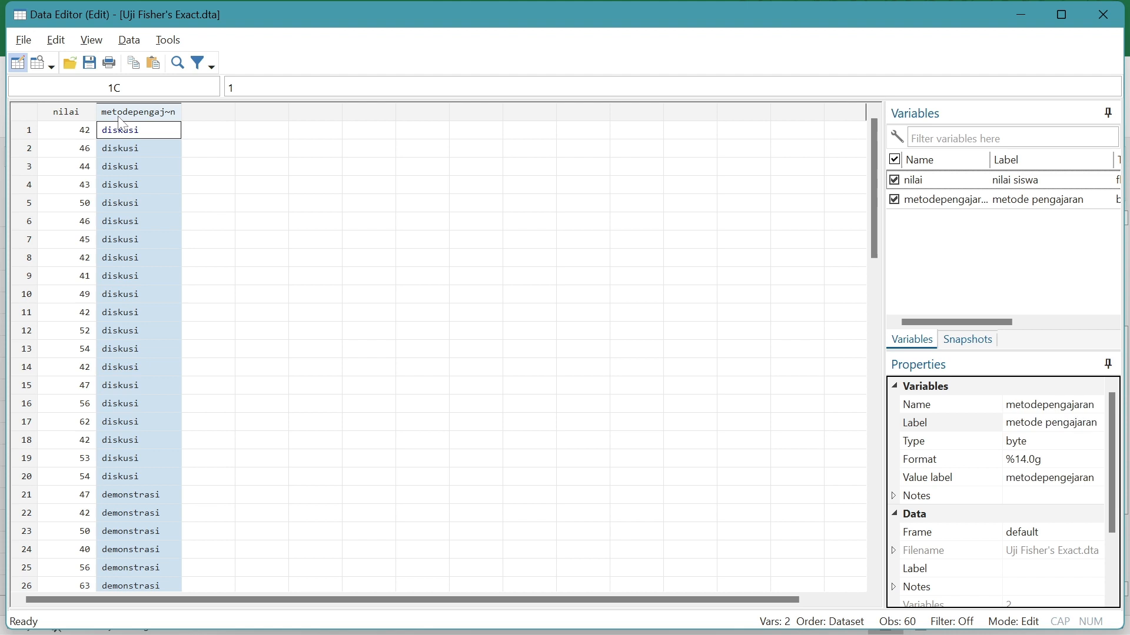
pyautogui.click(65, 117)
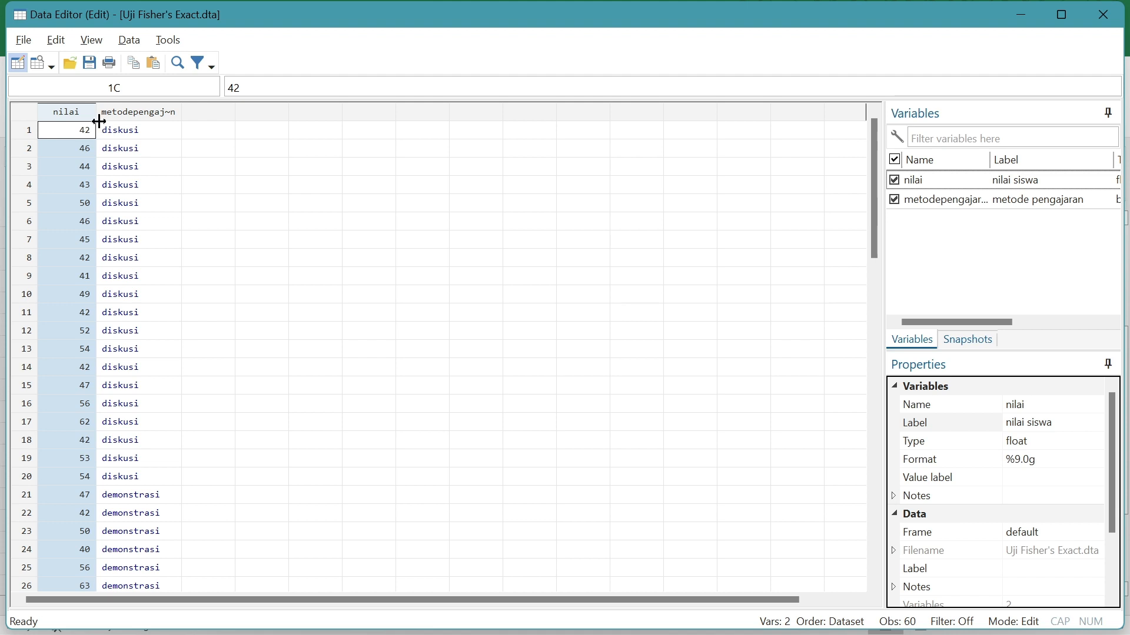
pyautogui.click(123, 117)
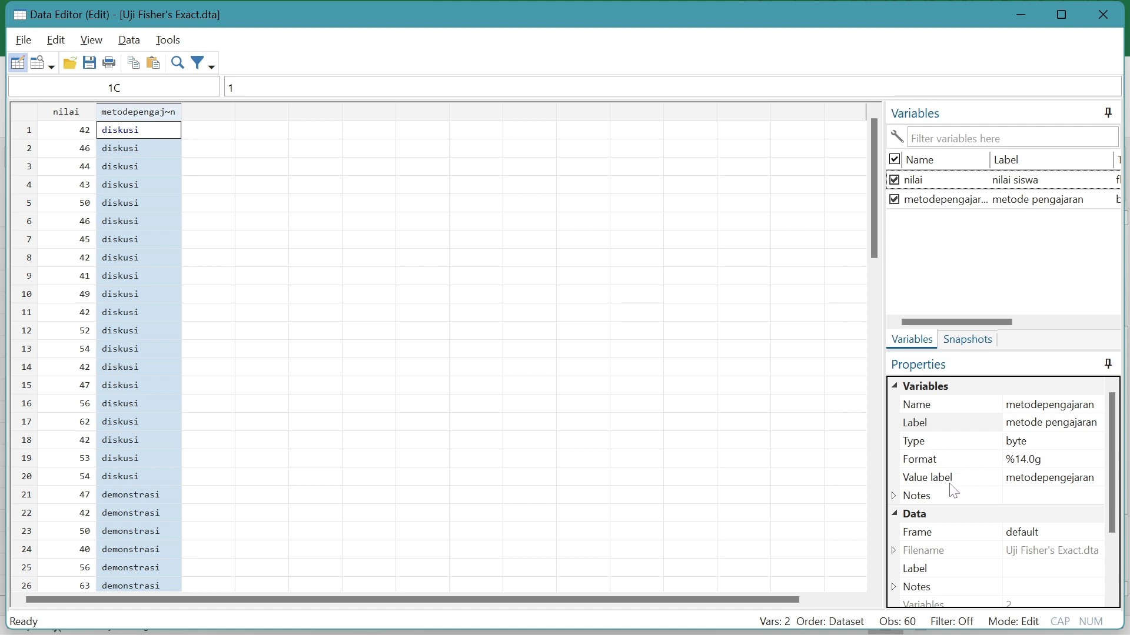
pyautogui.click(1088, 486)
pyautogui.click(383, 264)
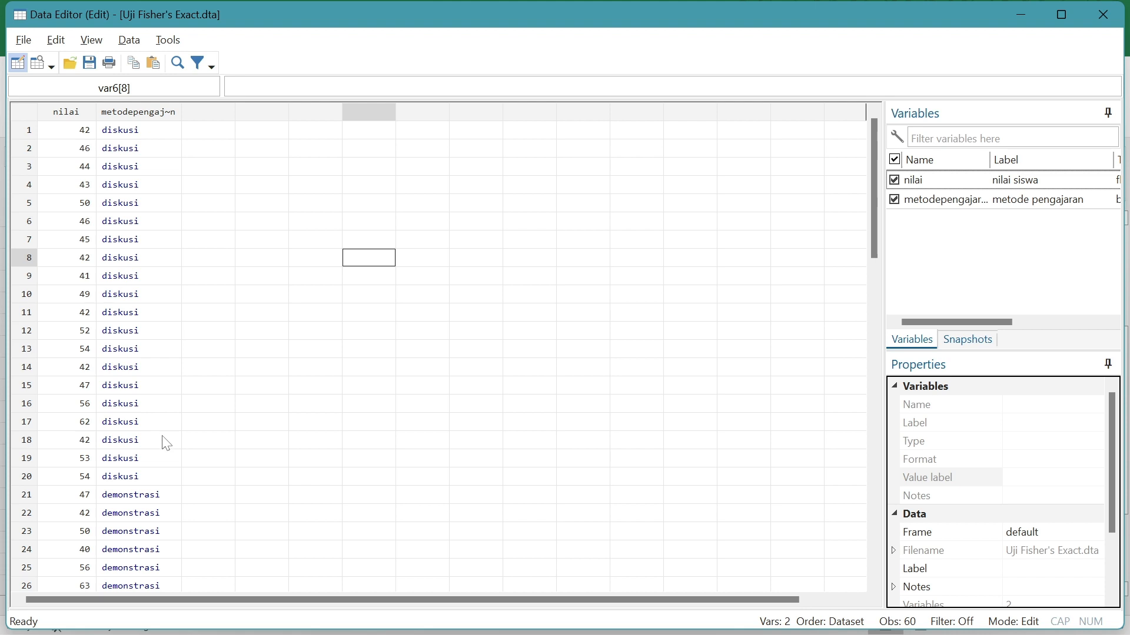
# Look through the nilai records of the diskusi, demonstrasi and tugas kelompok groups in the dataset
pyautogui.scroll(-6, 166, 444)
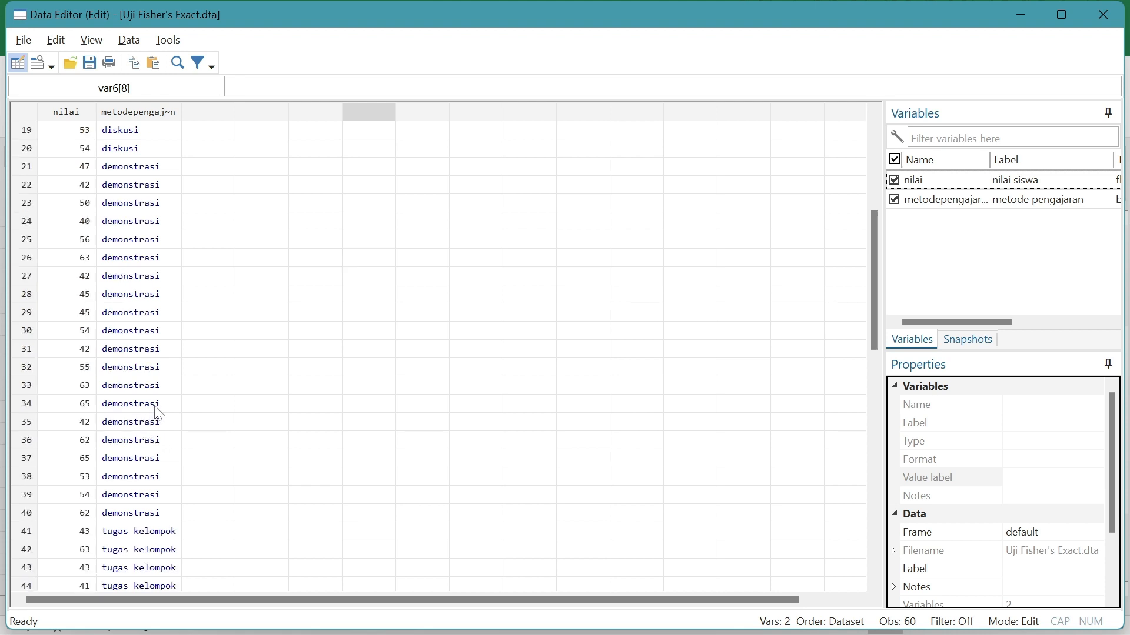
pyautogui.scroll(-2, 158, 413)
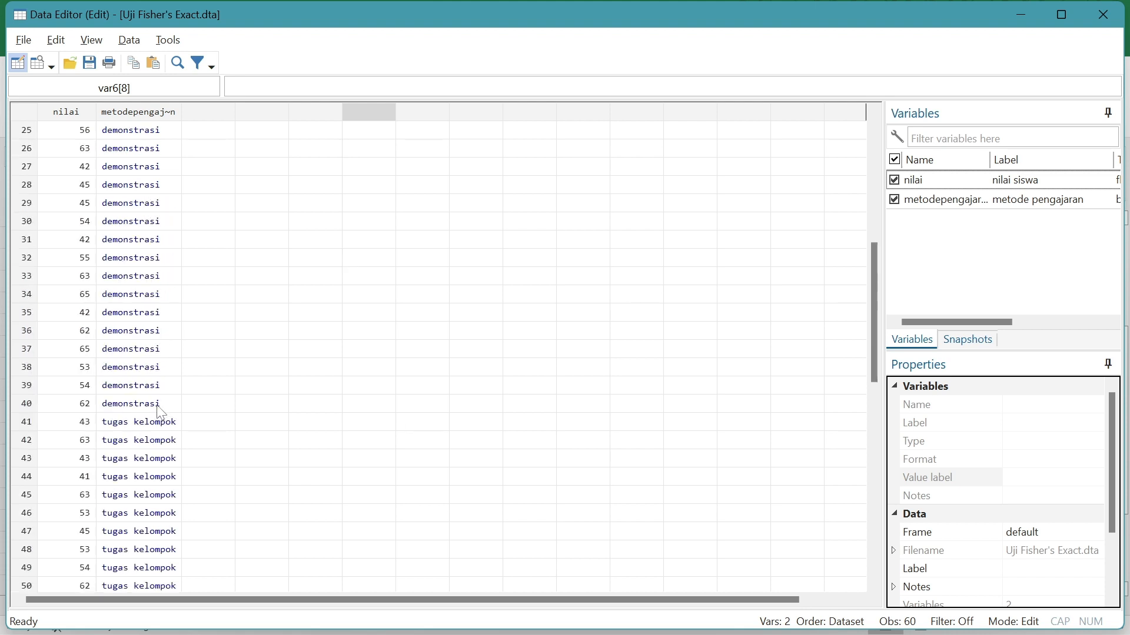
pyautogui.scroll(8, 160, 414)
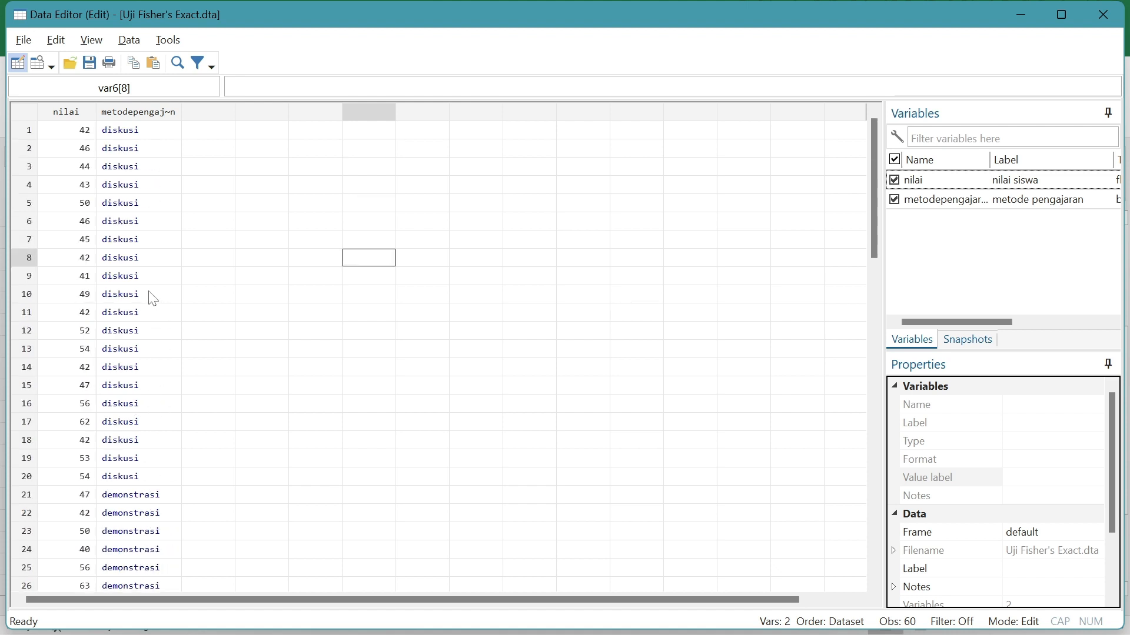
pyautogui.scroll(-2, 68, 470)
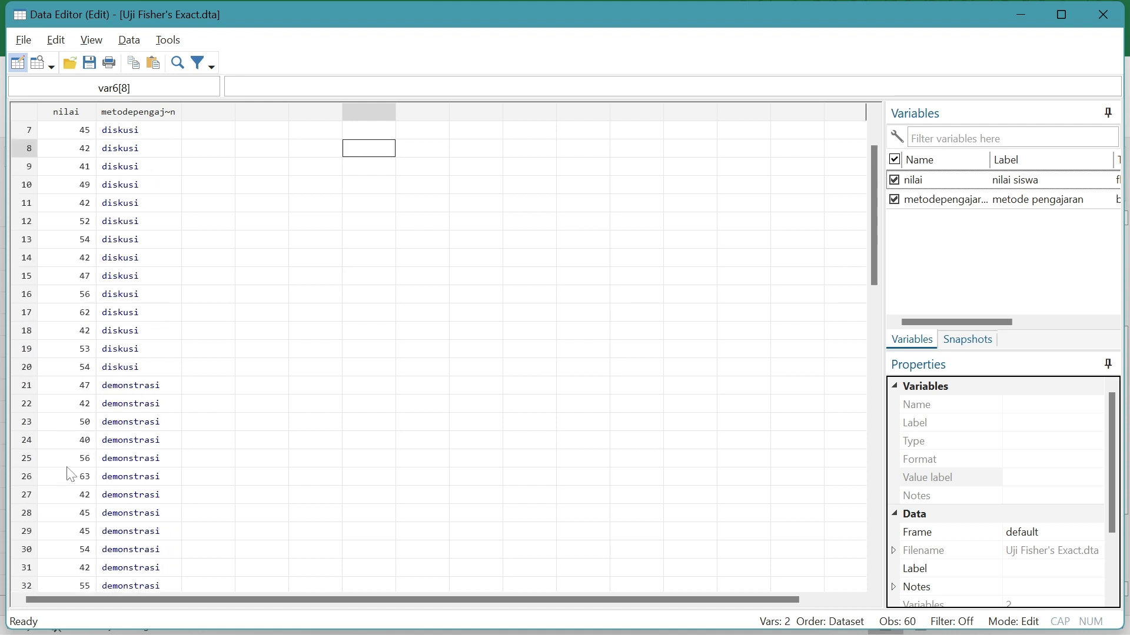
pyautogui.scroll(-4, 73, 438)
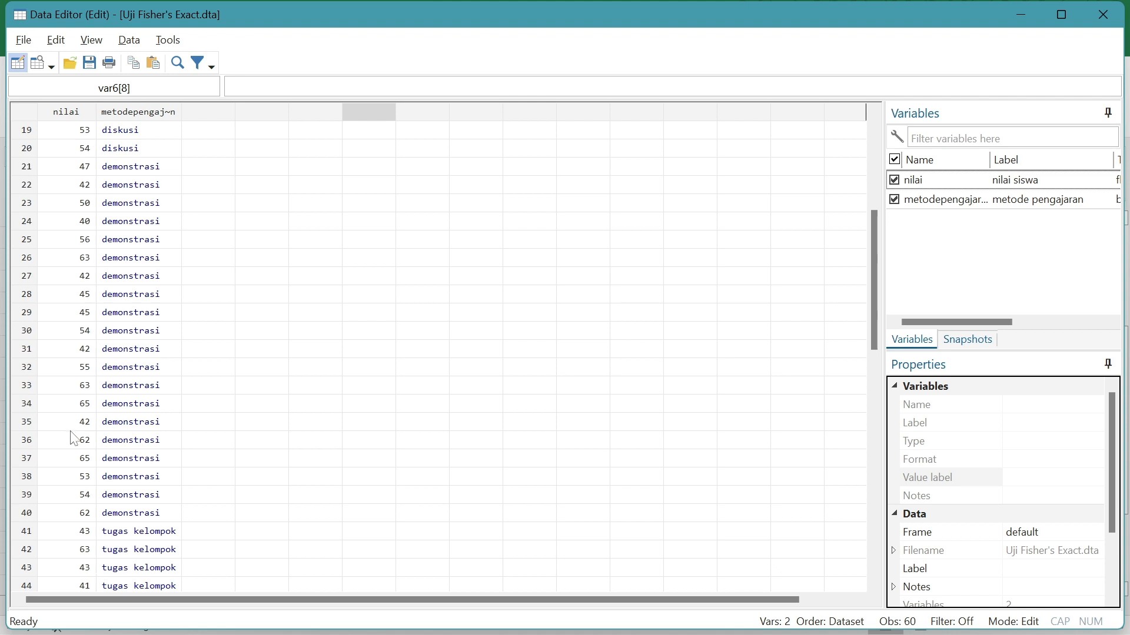
pyautogui.scroll(-1, 86, 479)
pyautogui.scroll(-4, 86, 480)
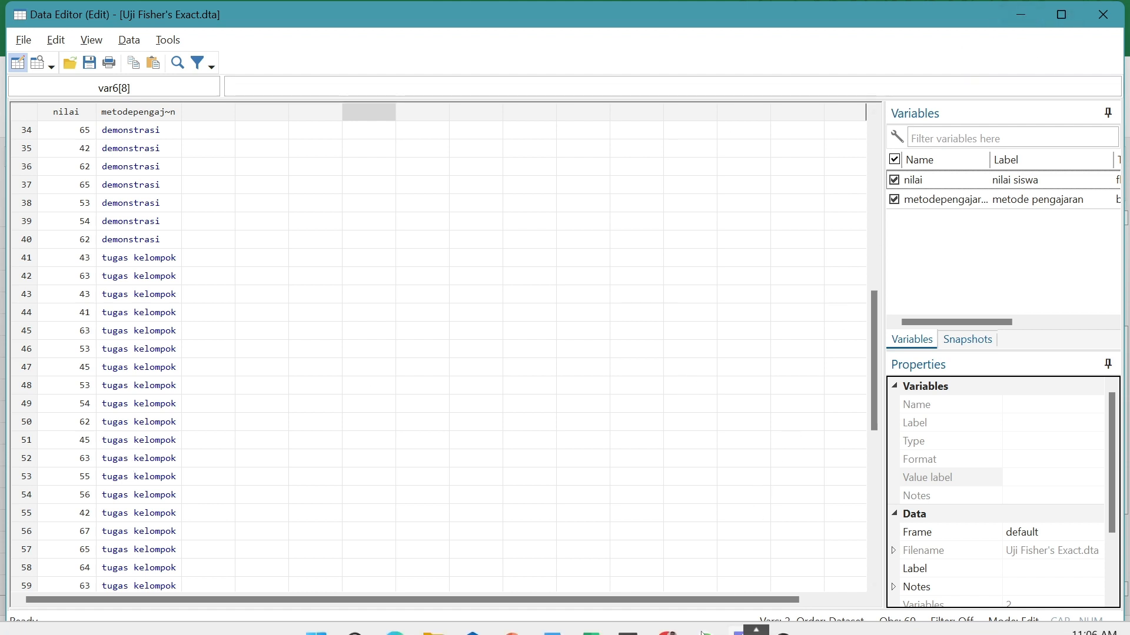
# Switch to the main Stata window and open the nonparametric K-sample equality-of-medians test
pyautogui.moveTo(739, 630)
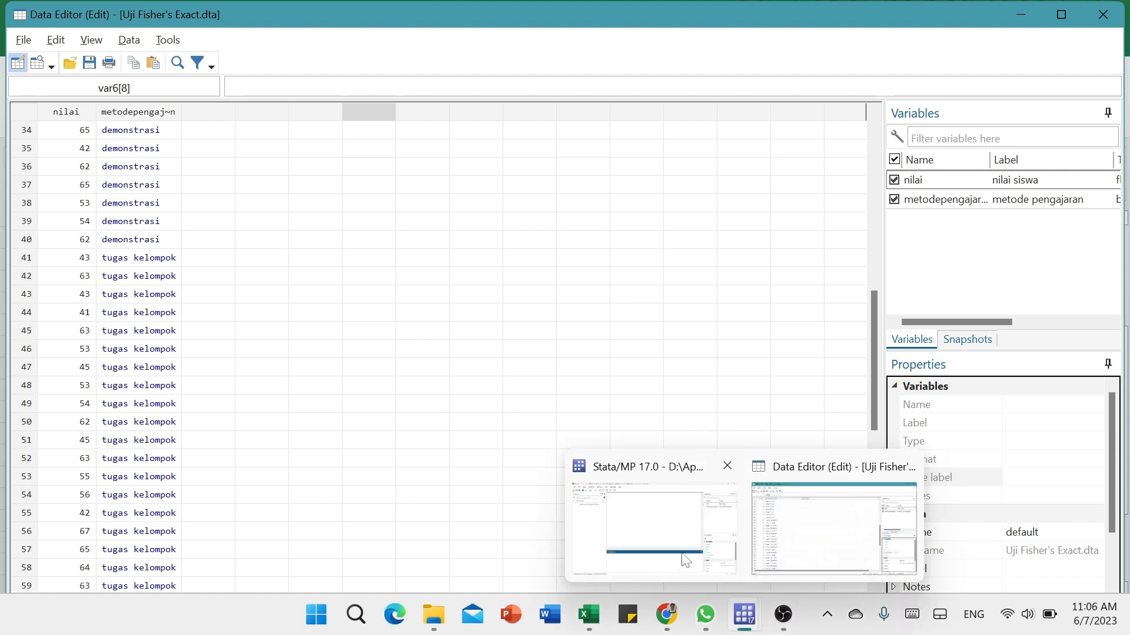
pyautogui.click(665, 530)
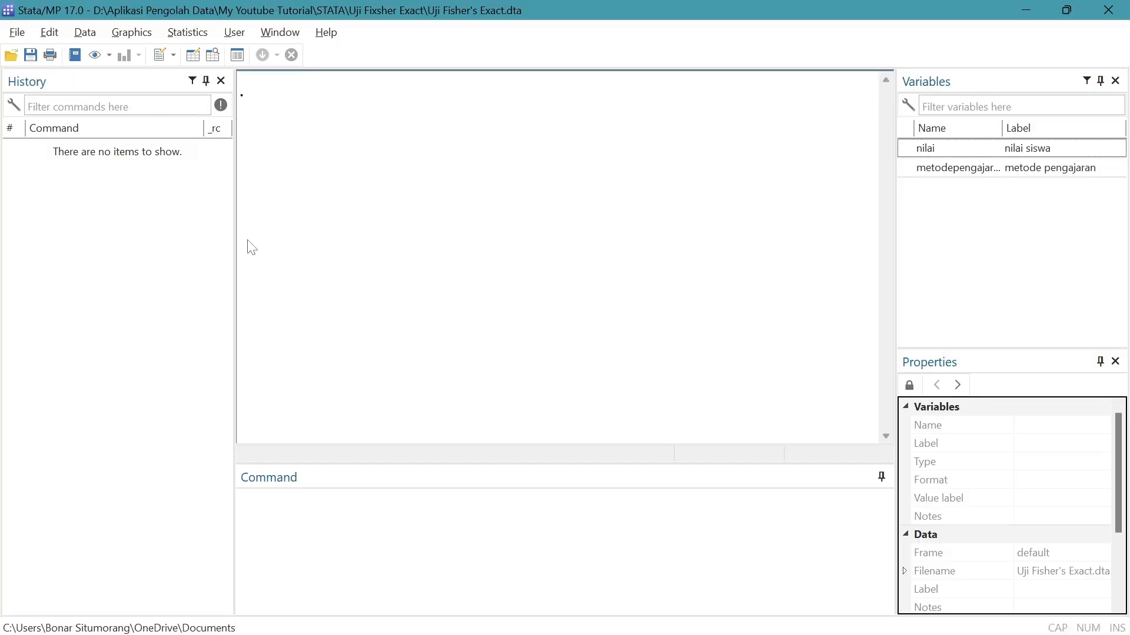
pyautogui.click(195, 40)
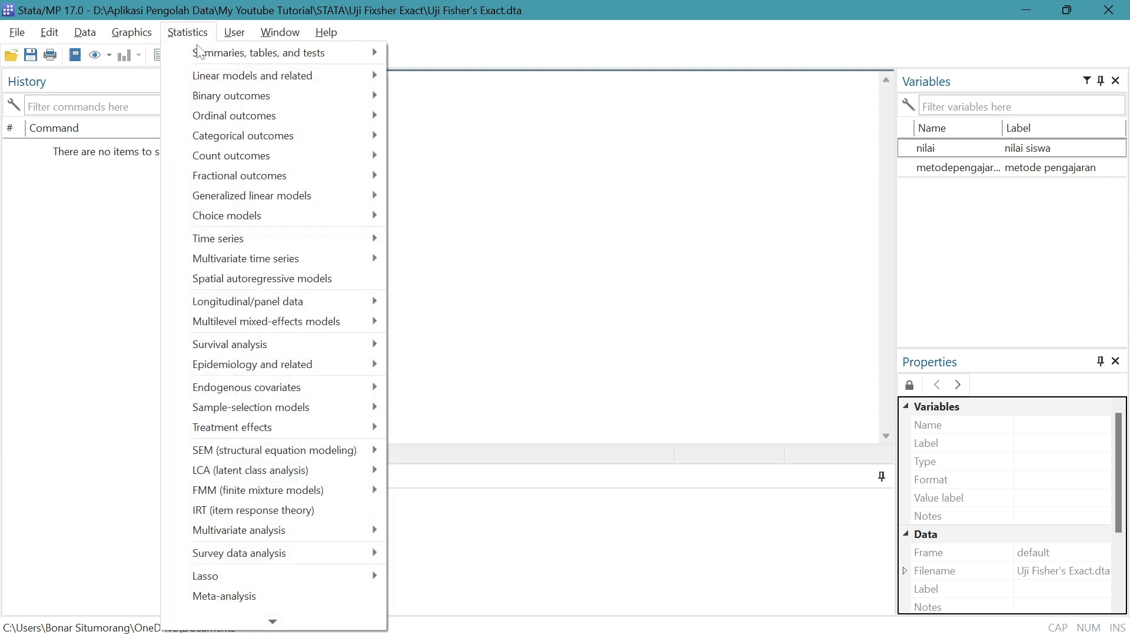
pyautogui.moveTo(248, 59)
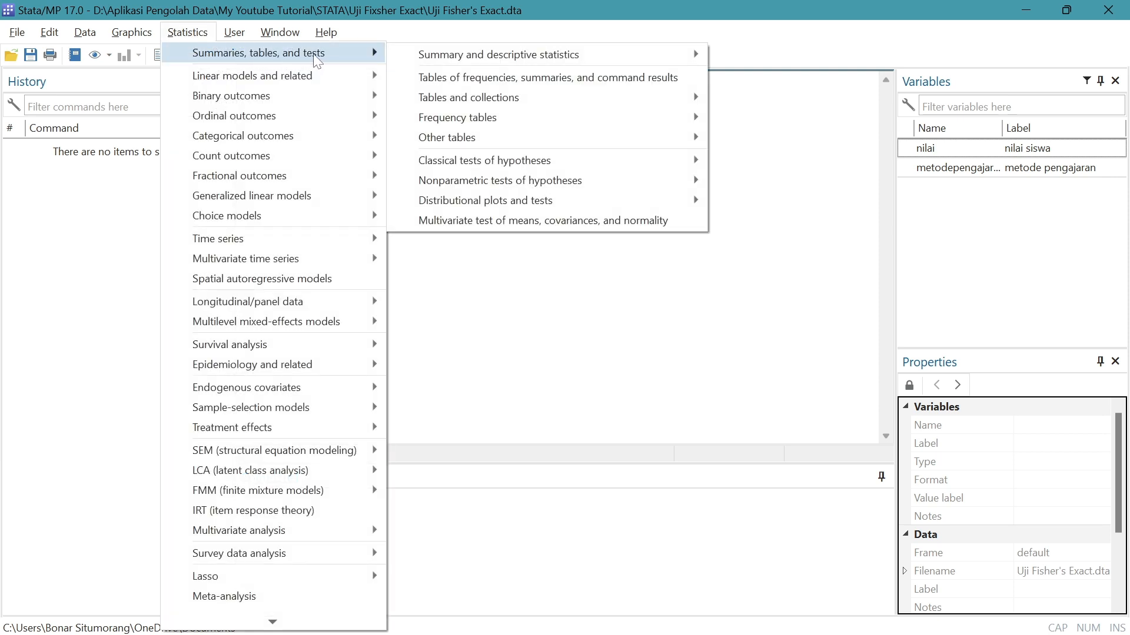
pyautogui.moveTo(492, 182)
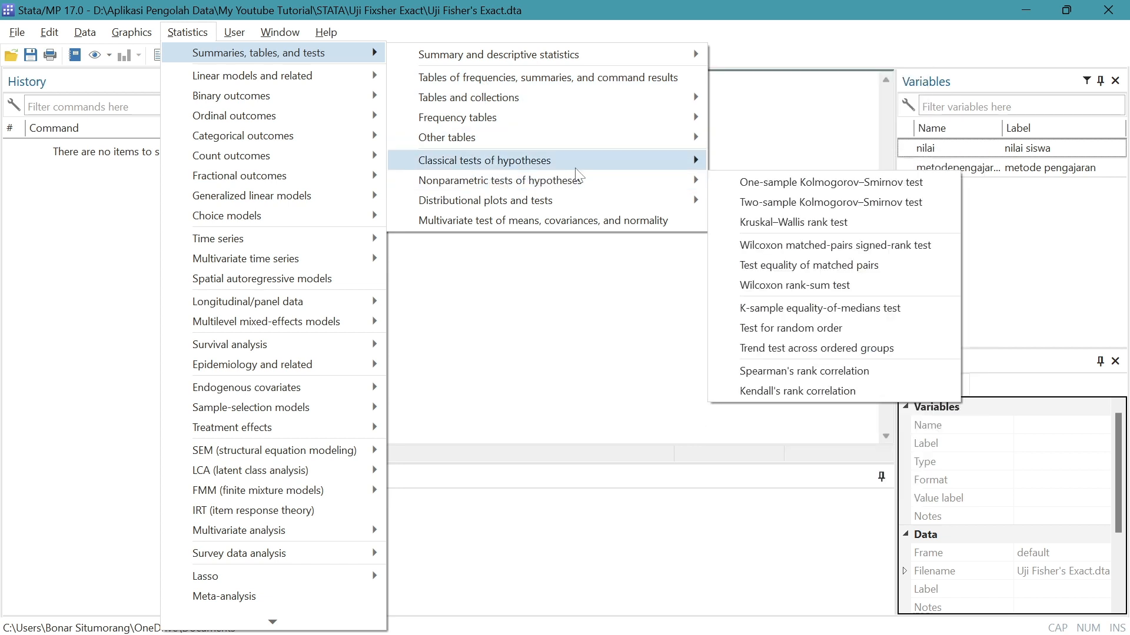
pyautogui.moveTo(654, 166)
pyautogui.moveTo(690, 182)
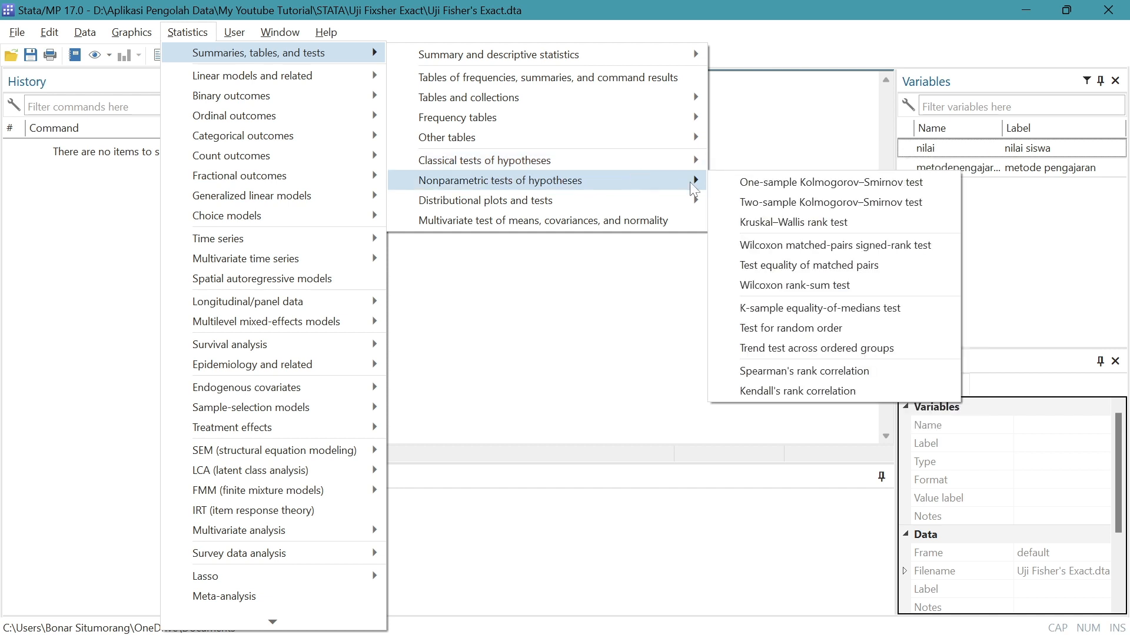
pyautogui.click(794, 321)
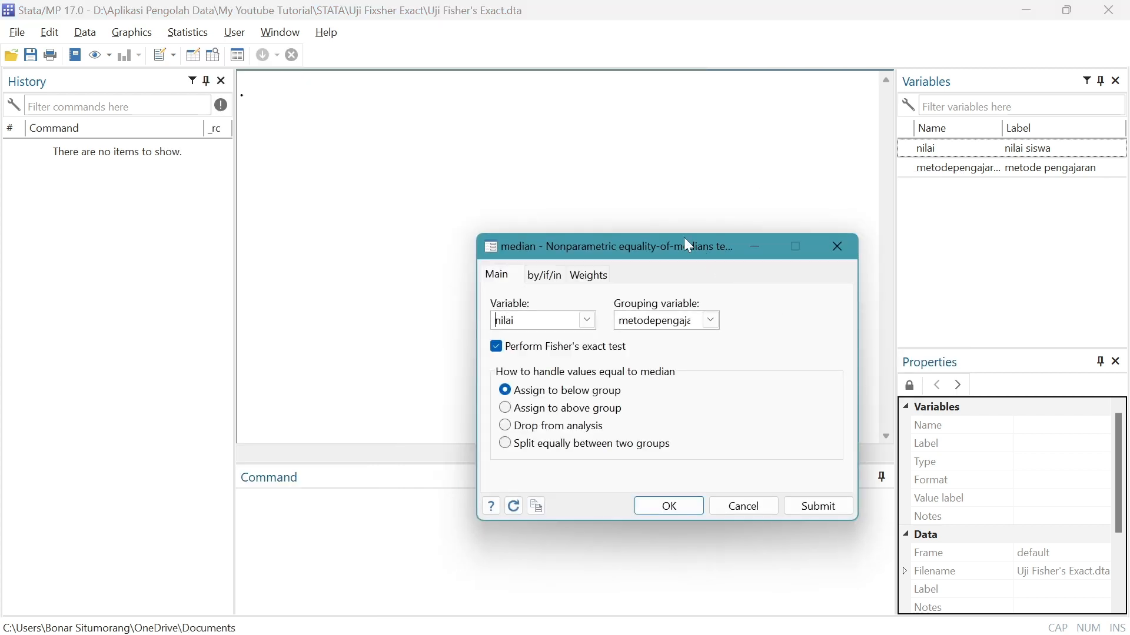
# Run the median test on nilai grouped by metodepengajaran with Fisher's exact test, assigning values equal to the median to the below group
pyautogui.moveTo(688, 244); pyautogui.dragTo(533, 139)
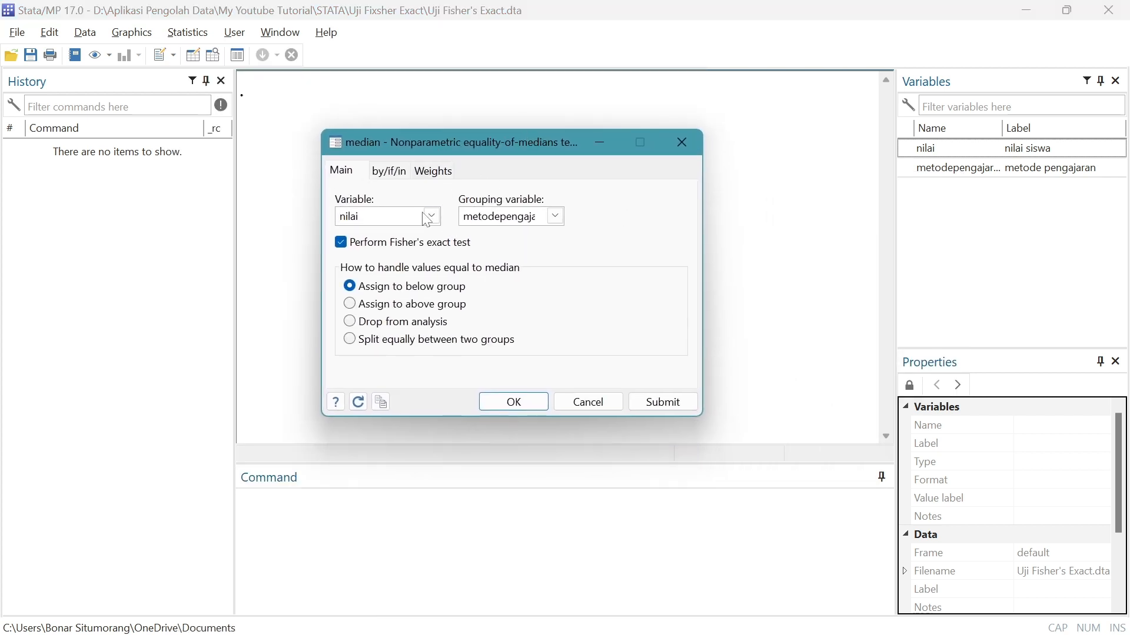
pyautogui.click(347, 243)
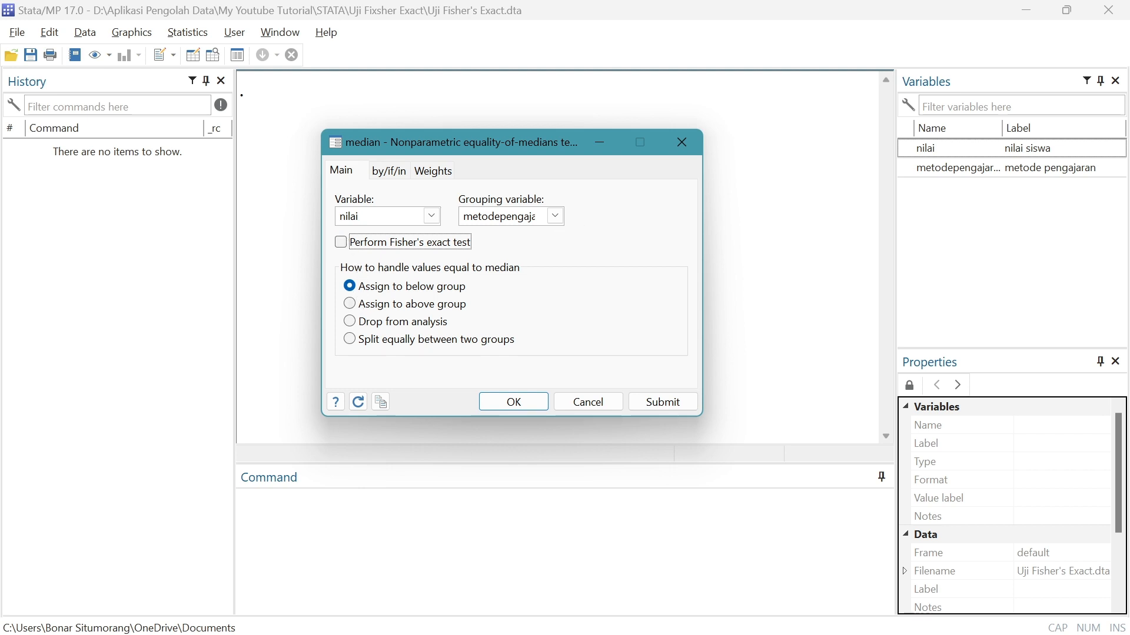
pyautogui.click(432, 217)
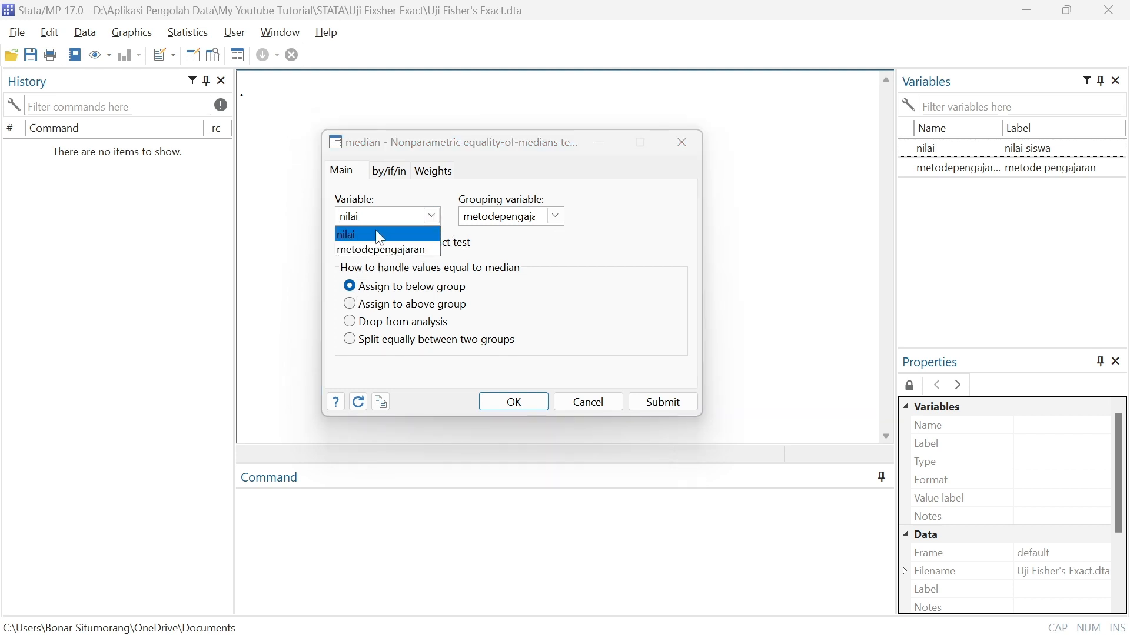
pyautogui.click(348, 235)
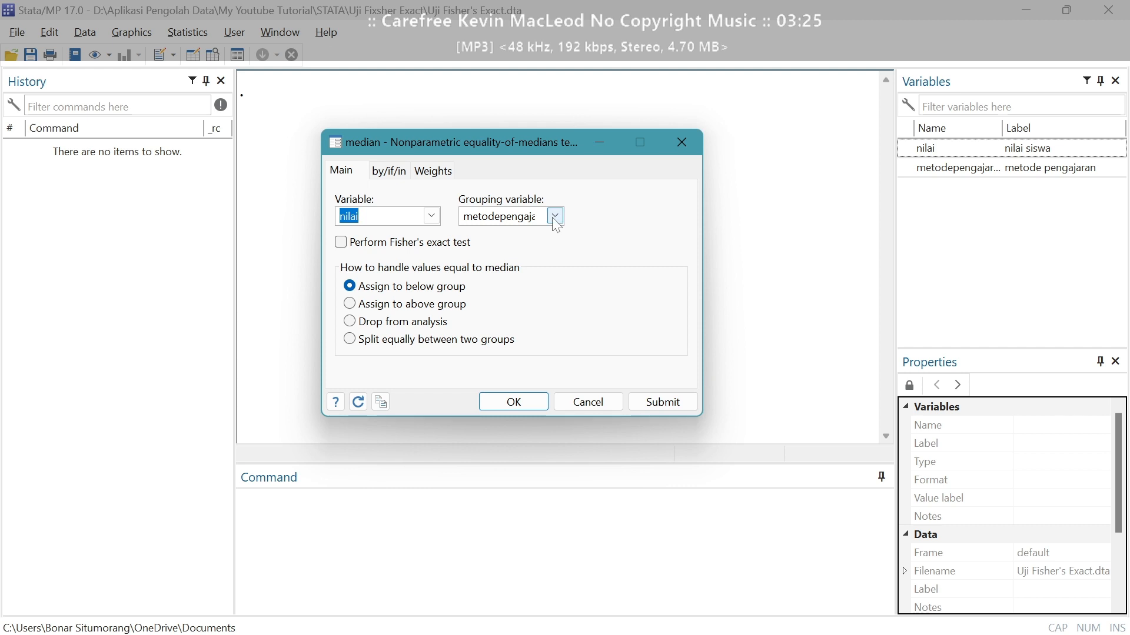
pyautogui.click(555, 216)
pyautogui.click(516, 252)
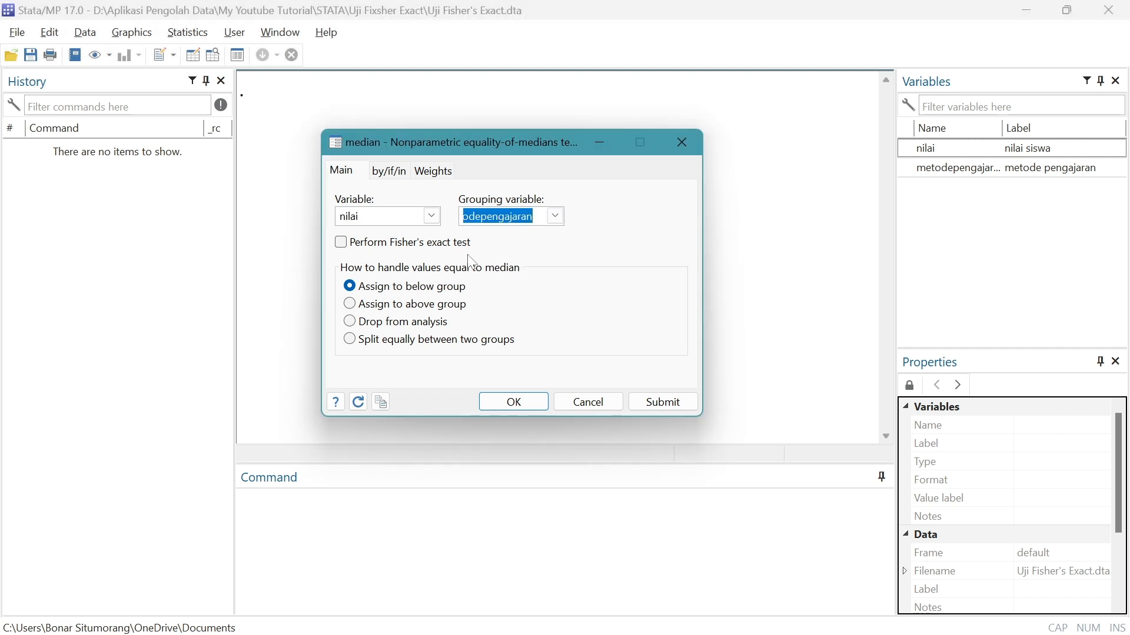
pyautogui.click(343, 244)
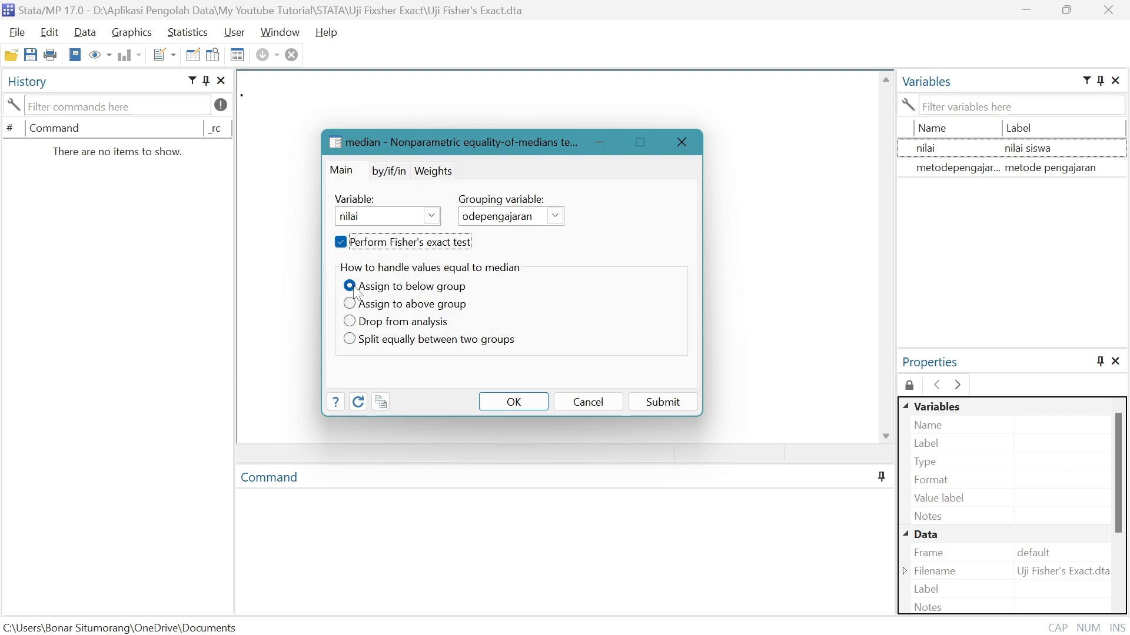
pyautogui.click(531, 413)
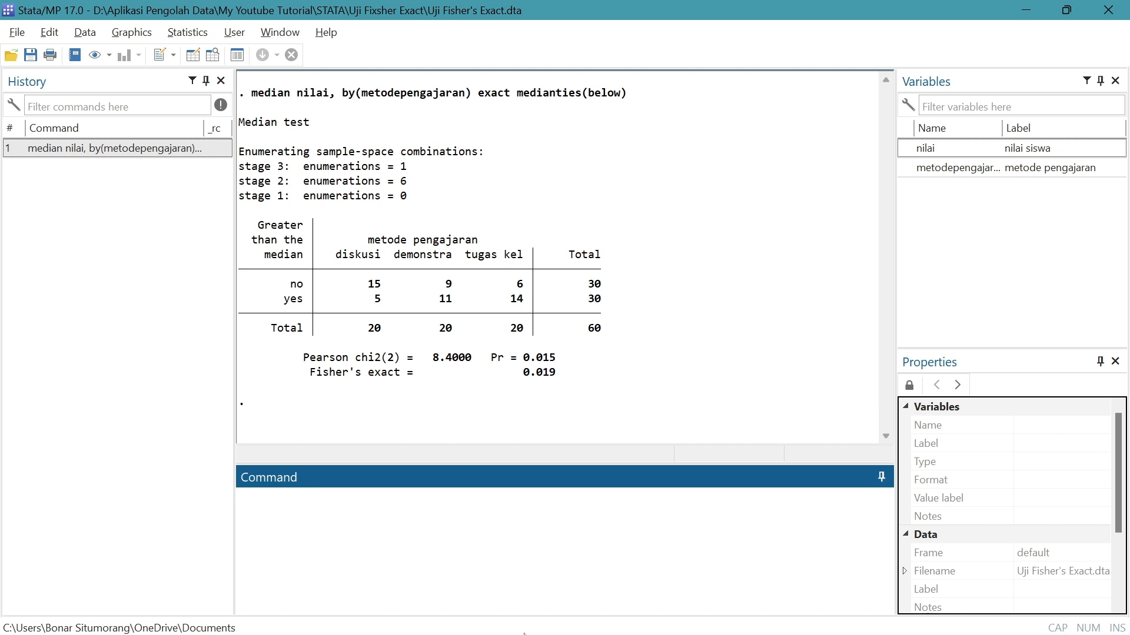
# Switch to the Excel workbook, open the Kesimpulan sheet and shift the test output picture slightly right and down
pyautogui.moveTo(589, 612)
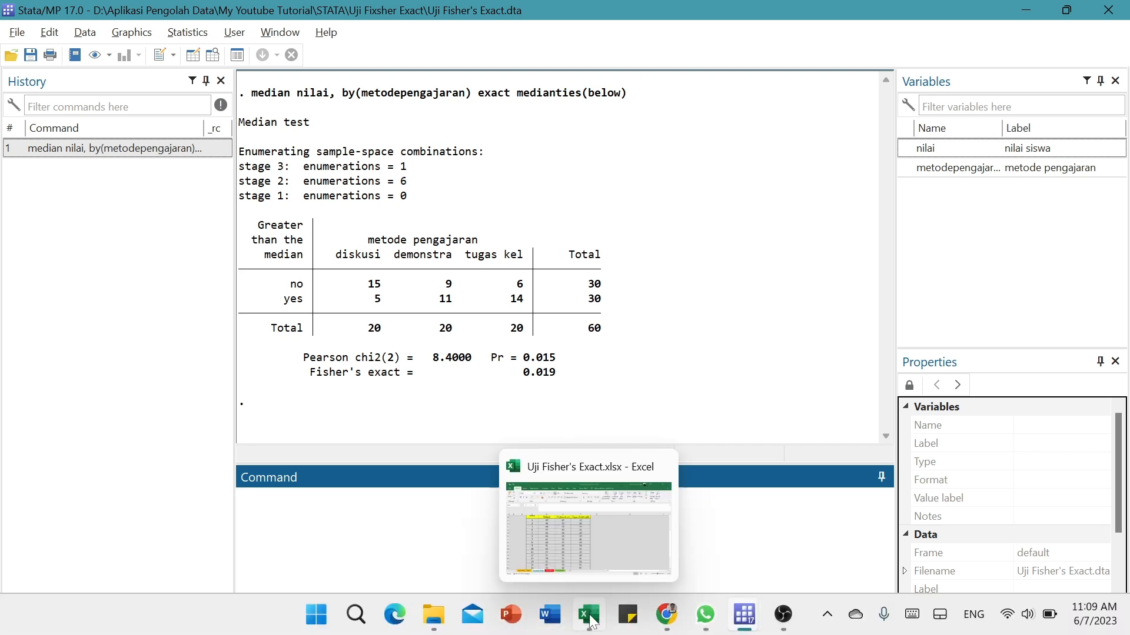
pyautogui.click(590, 617)
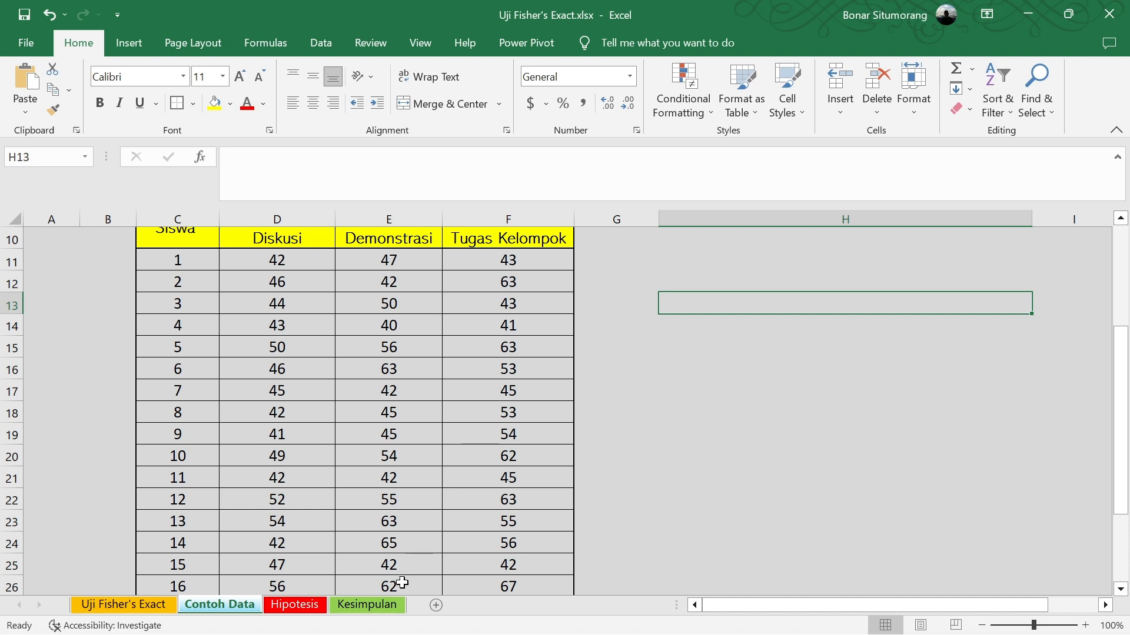
pyautogui.click(385, 606)
pyautogui.scroll(1, 438, 427)
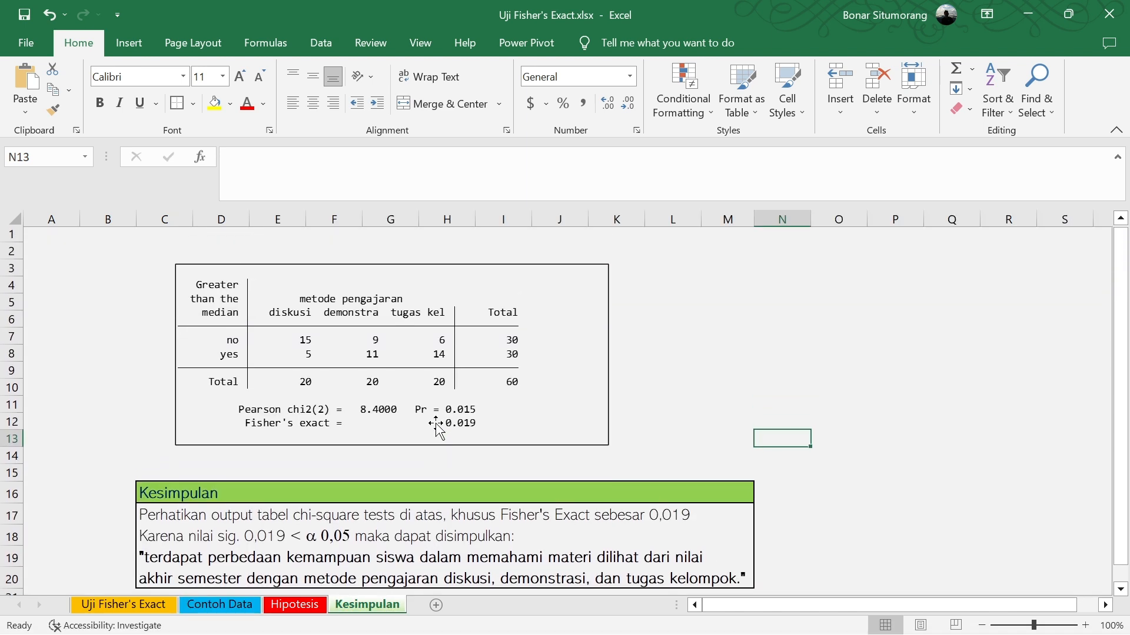
pyautogui.click(272, 298)
pyautogui.moveTo(272, 298); pyautogui.dragTo(293, 312)
# Read the conclusion text on the Kesimpulan sheet and compare it with the Fisher's exact value in the output picture
pyautogui.scroll(-1, 353, 382)
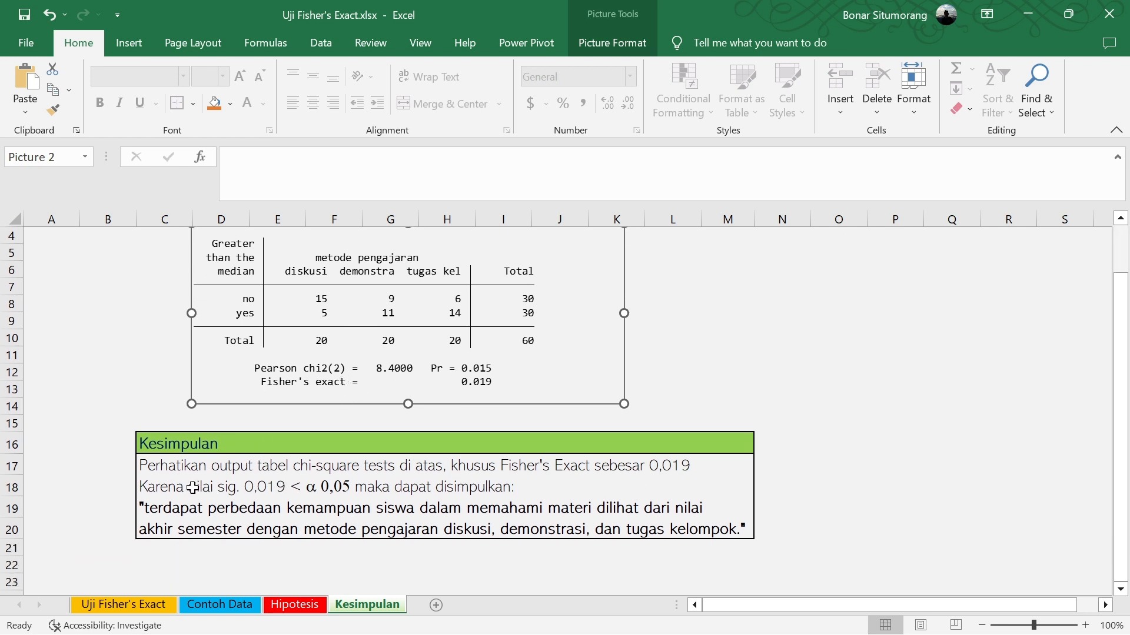
pyautogui.click(153, 463)
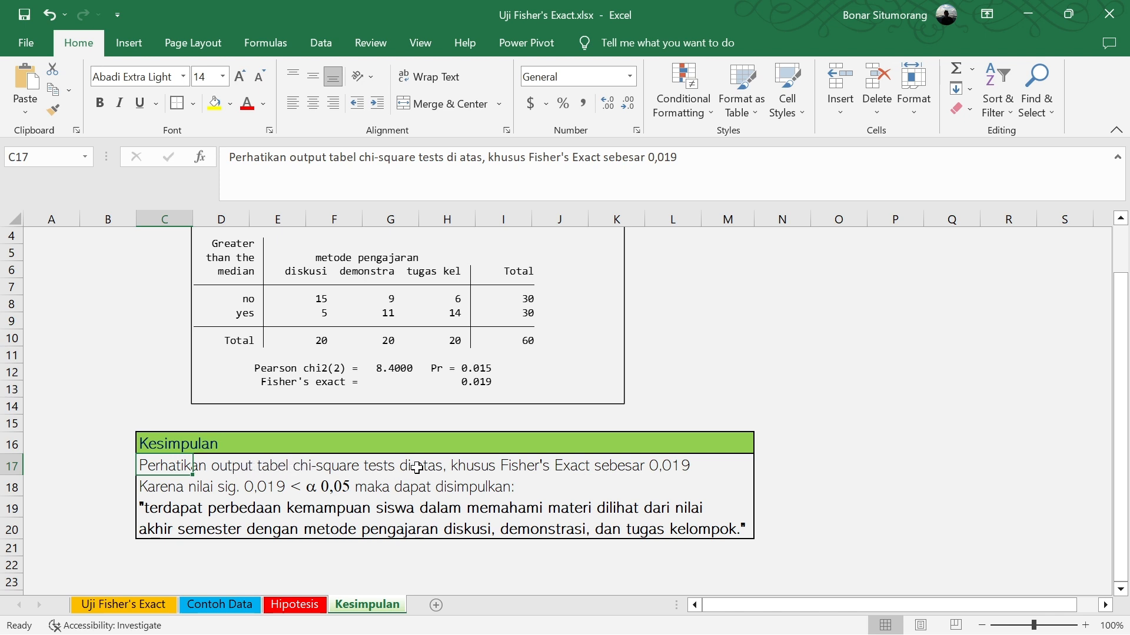
pyautogui.scroll(1, 380, 409)
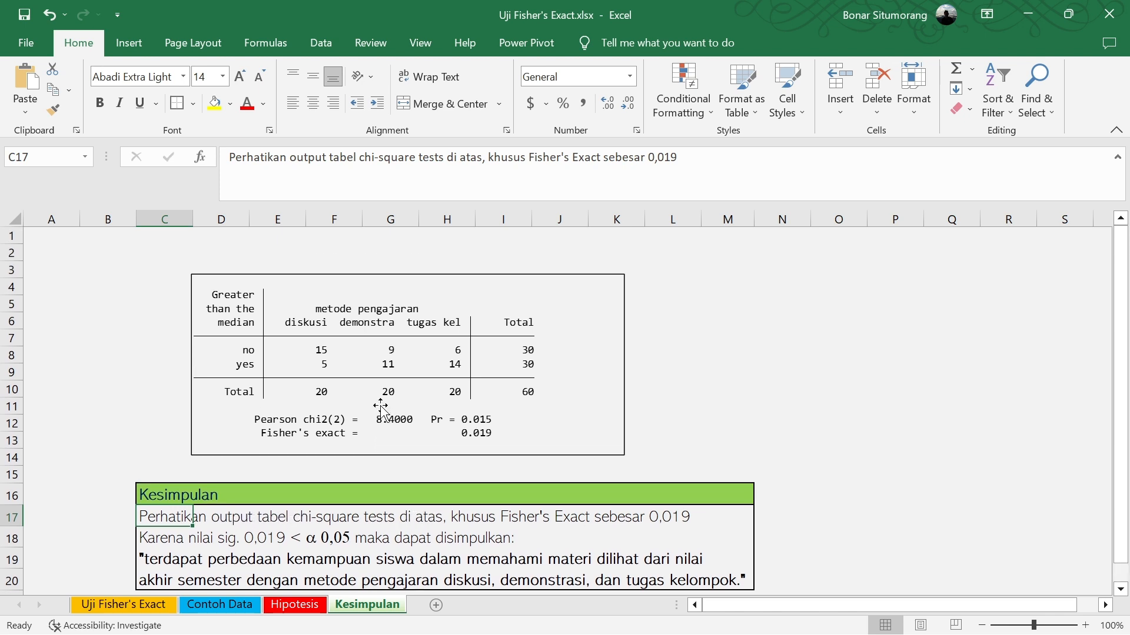
pyautogui.scroll(-1, 381, 406)
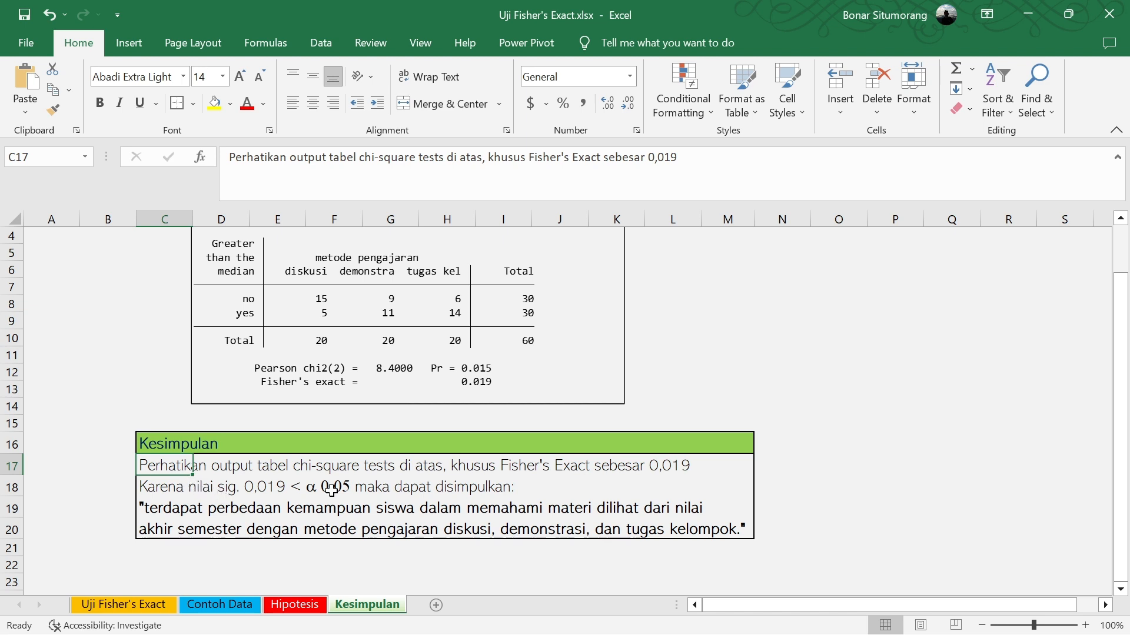
# Go back to the Hipotesis sheet and check the H0 and H1 statements against the significance rules
pyautogui.click(295, 605)
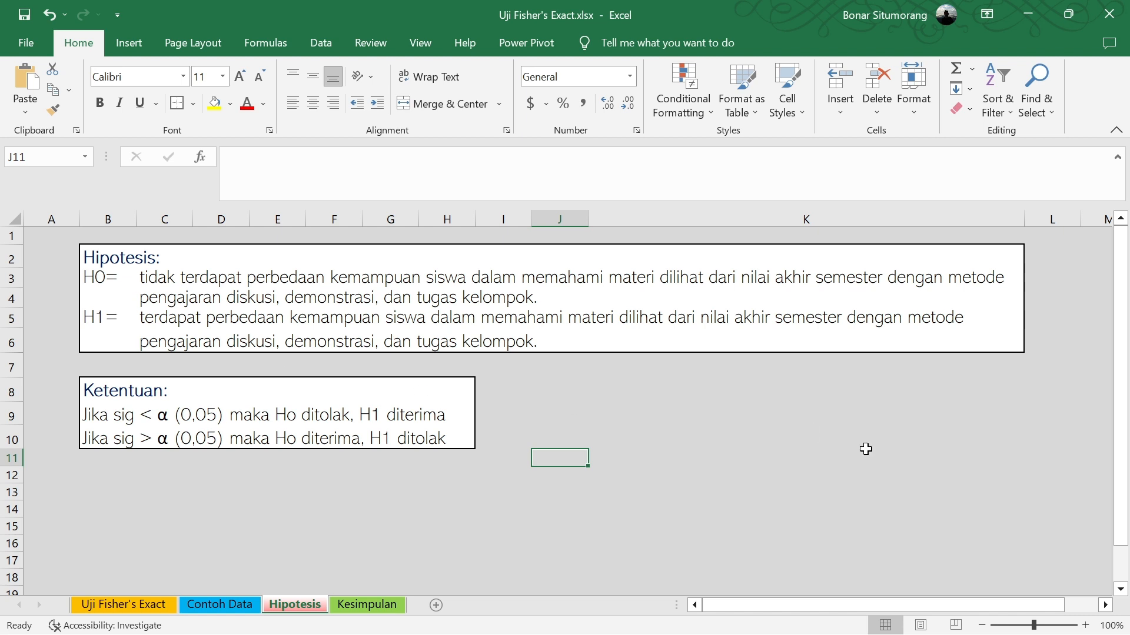
pyautogui.click(762, 477)
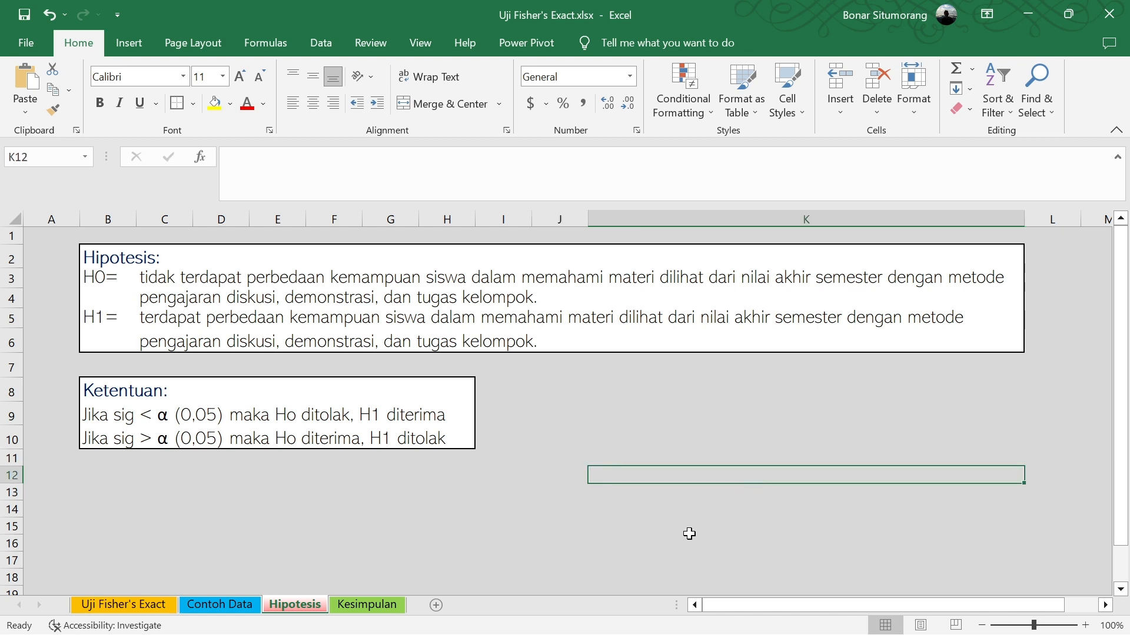
pyautogui.click(603, 531)
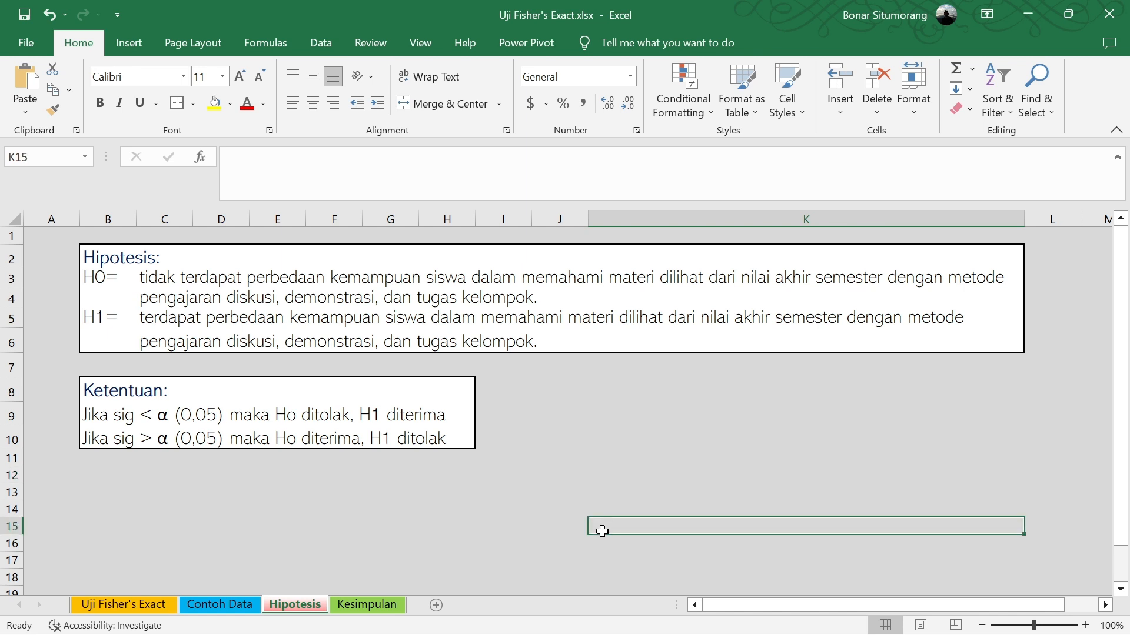